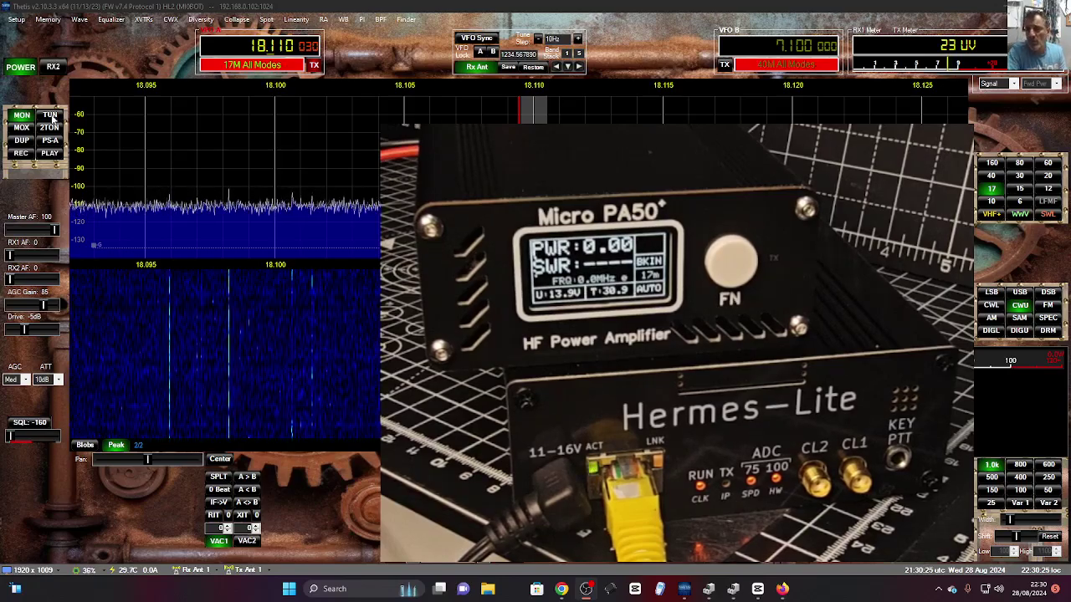
Test-transmit a tune carrier on 17 m, raise the drive to -2.5 dB, and repeat the test transmission
{"action": "left_click", "coordinate": [52, 119]}
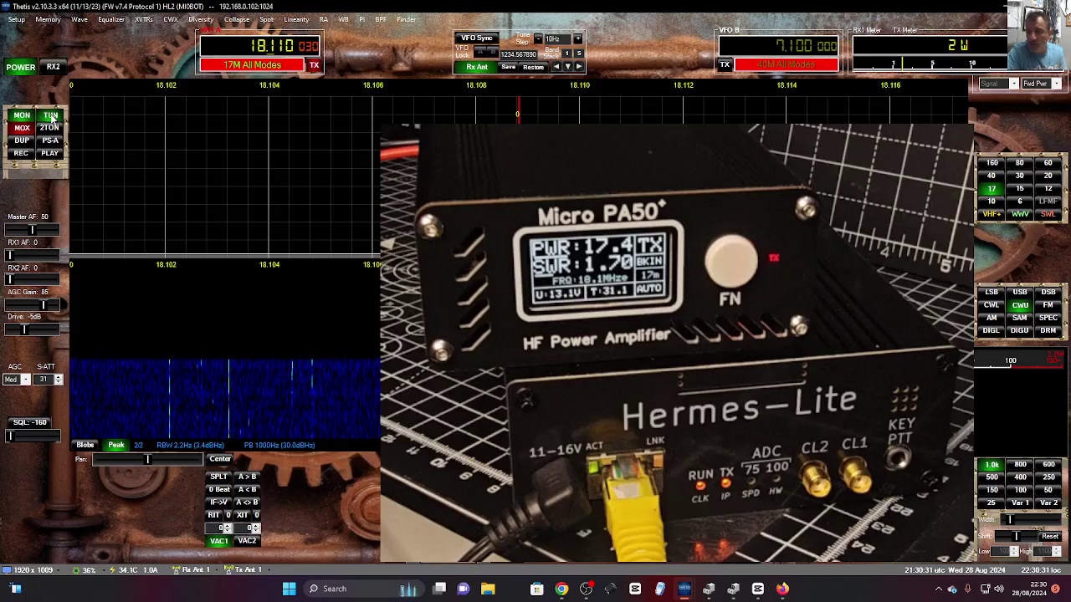
{"action": "left_click", "coordinate": [51, 118]}
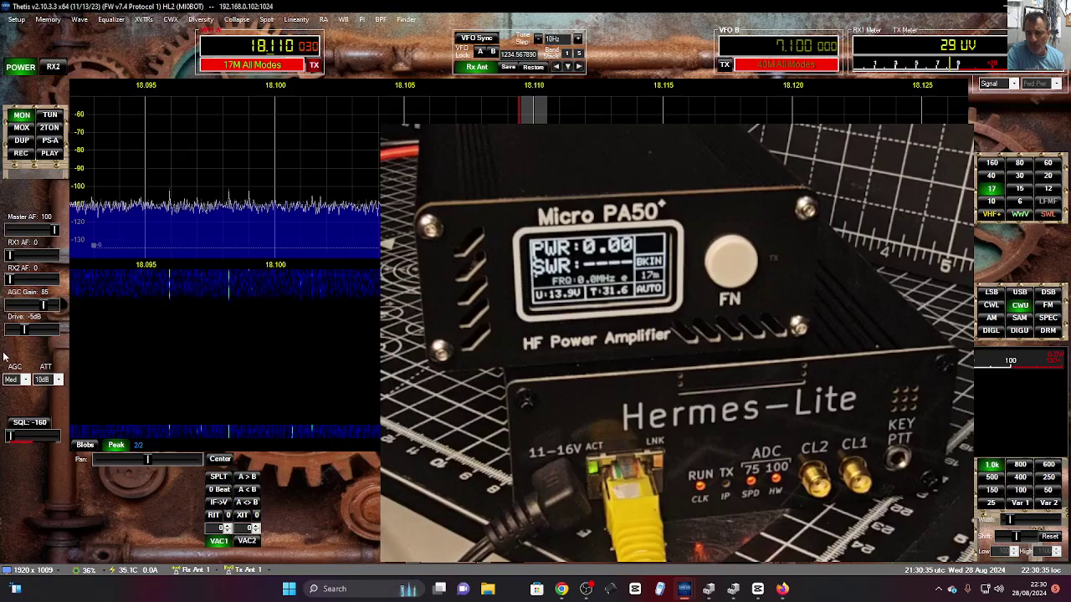
{"action": "left_click_drag", "start_coordinate": [27, 332], "coordinate": [40, 329]}
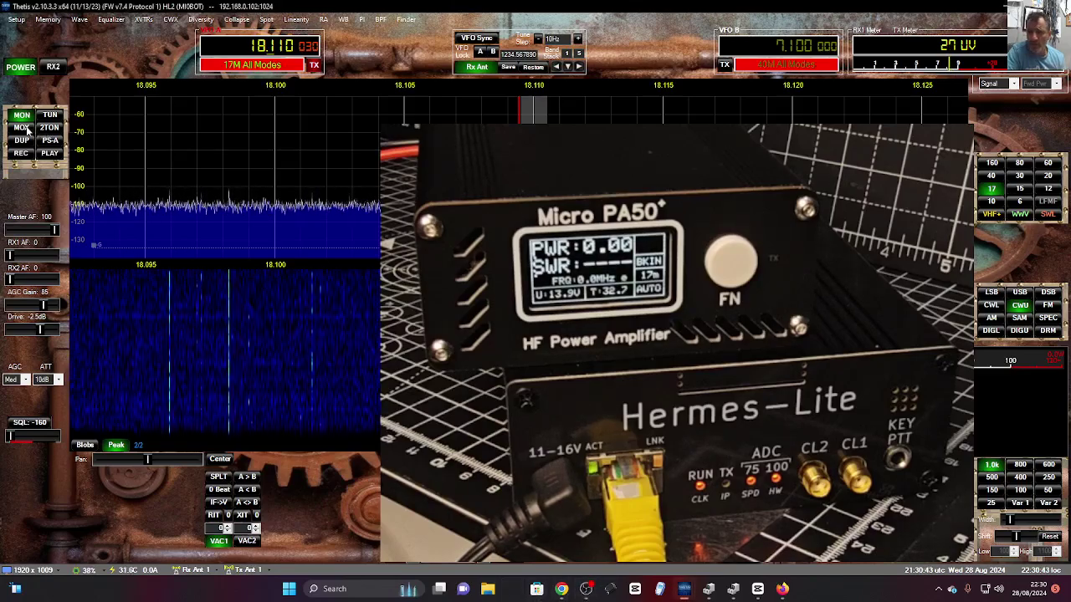
{"action": "left_click", "coordinate": [50, 118]}
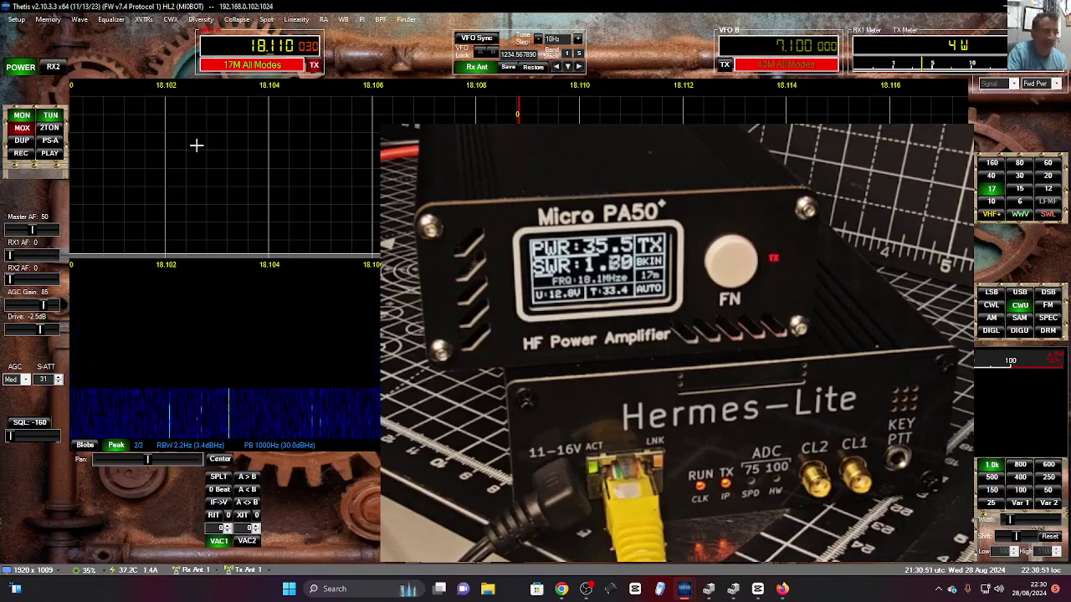
{"action": "left_click", "coordinate": [50, 123]}
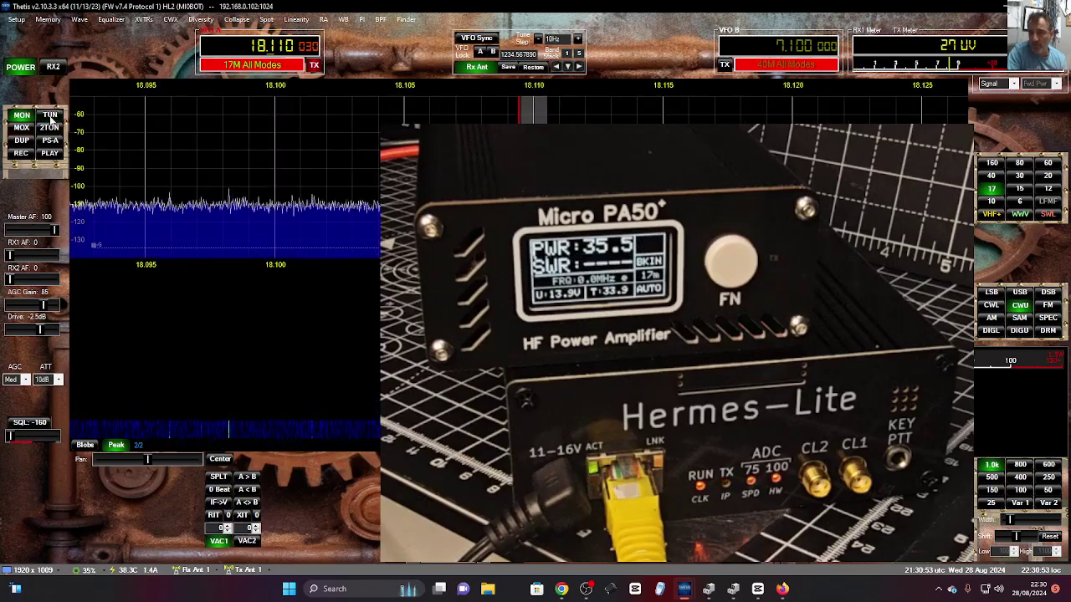
{"action": "left_click", "coordinate": [24, 117]}
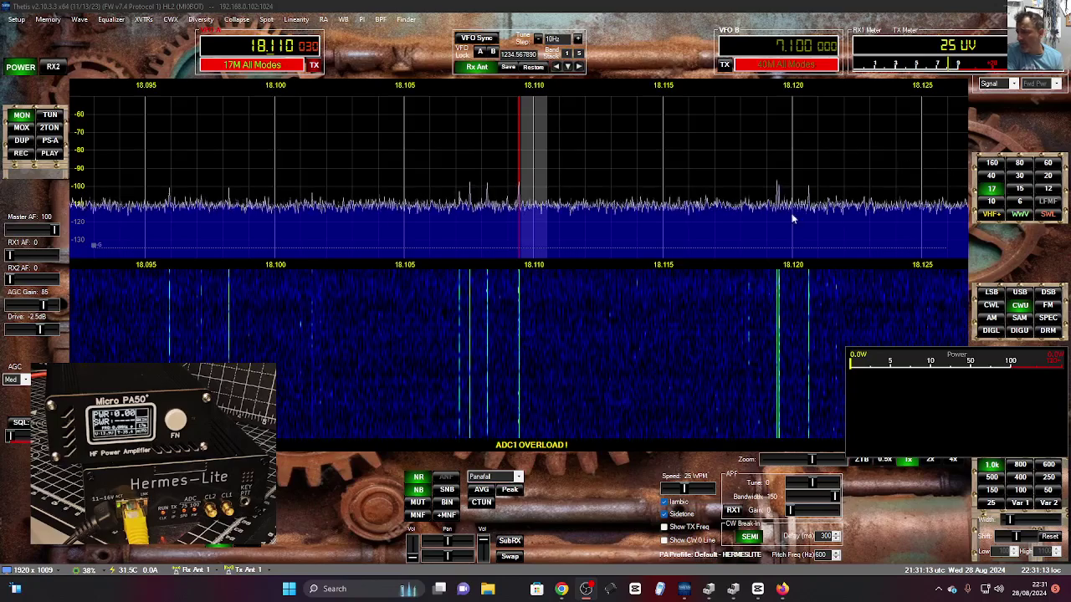
Switch the receiver to the 40 m band and check the VAC 1 audio settings
{"action": "left_click", "coordinate": [990, 175]}
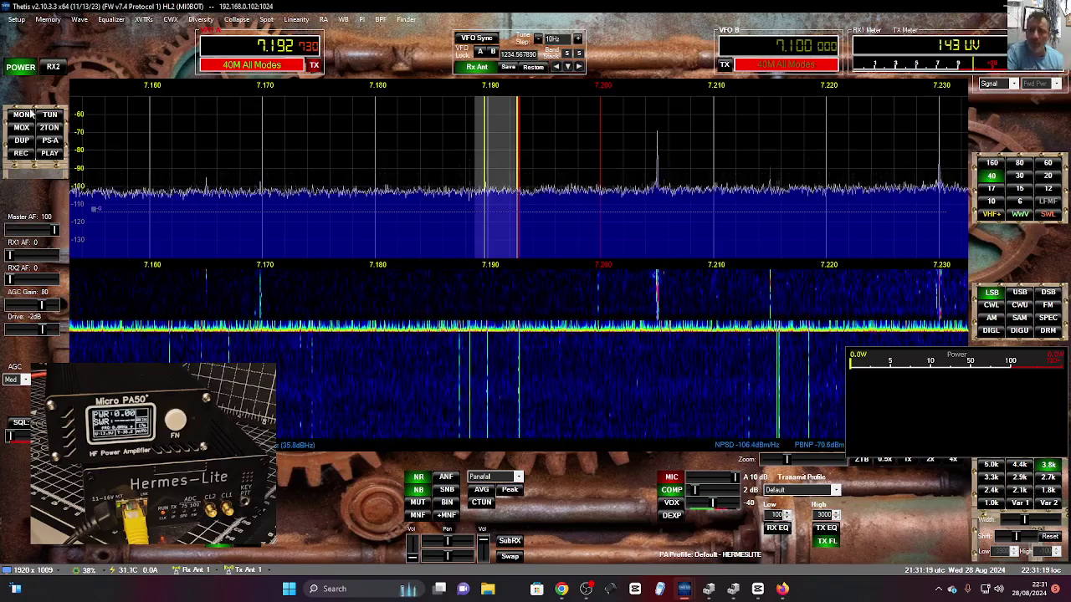
{"action": "left_click", "coordinate": [1004, 593]}
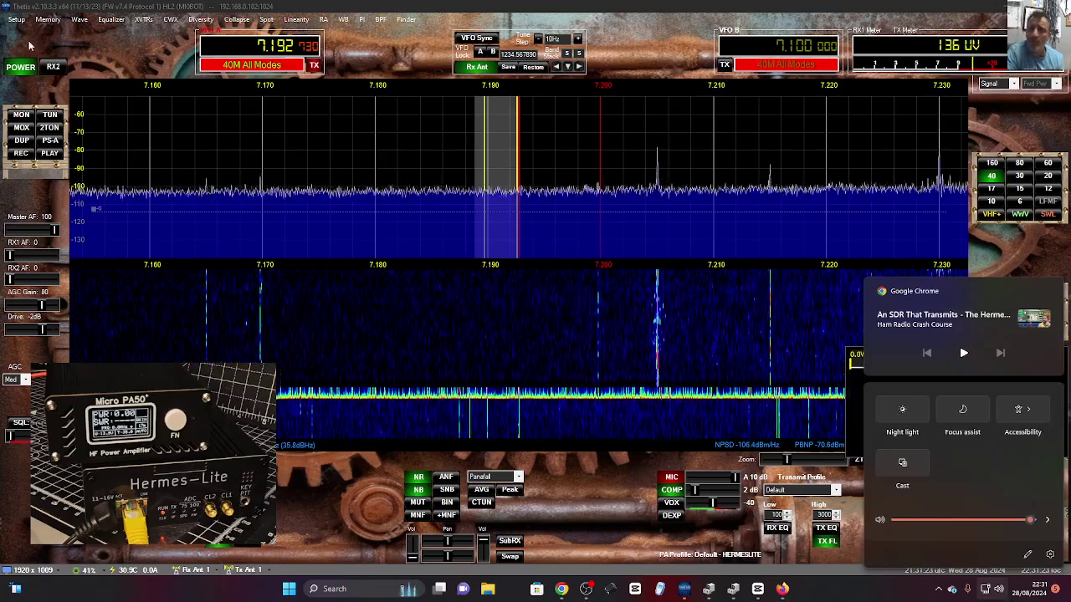
{"action": "left_click", "coordinate": [16, 19]}
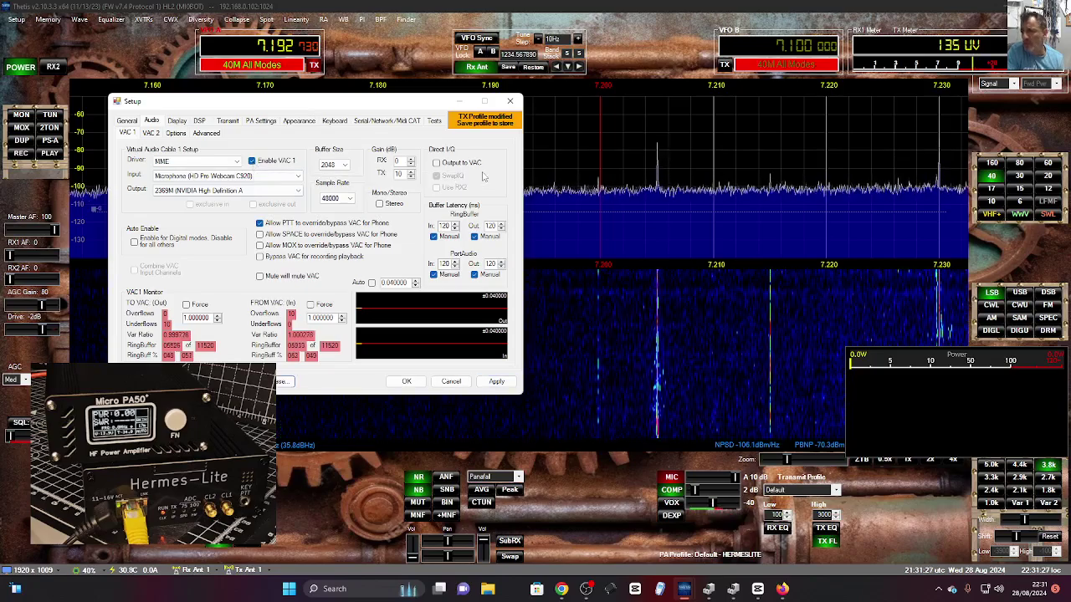
{"action": "left_click", "coordinate": [510, 102]}
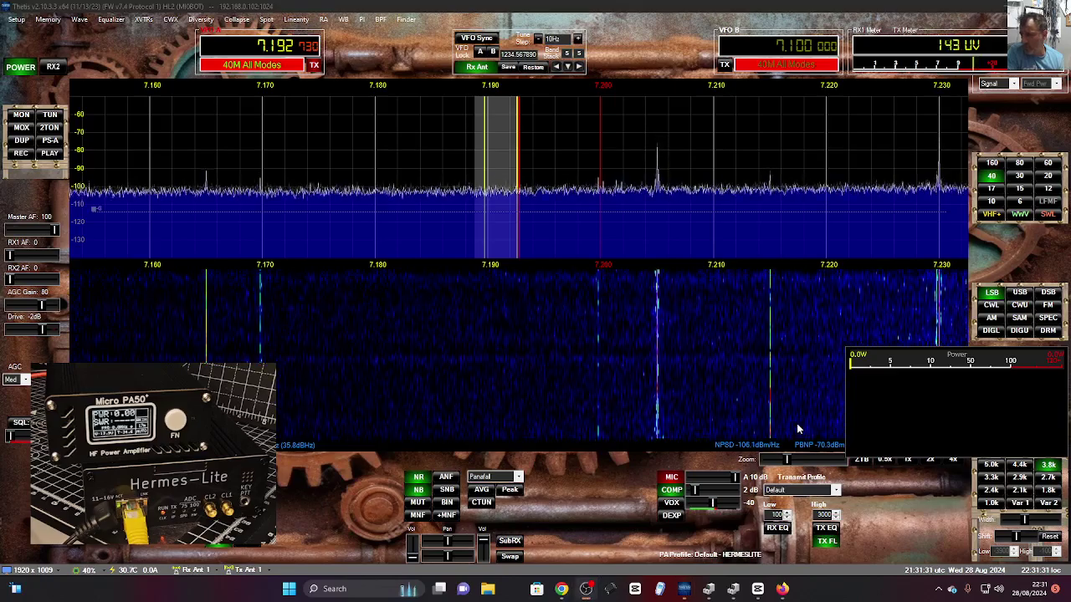
Raise the RX1 AF level to 79 and scan VFO A across the 40 m band, ending at 7.161730 MHz
{"action": "left_click_drag", "start_coordinate": [12, 260], "coordinate": [34, 263]}
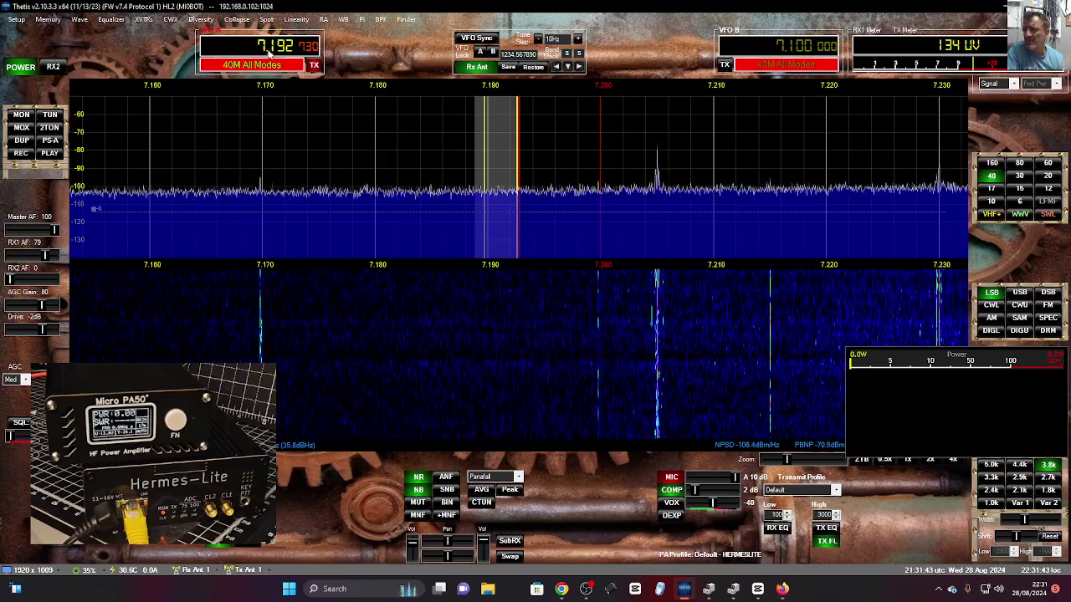
{"action": "scroll", "coordinate": [290, 51], "scroll_direction": "up", "scroll_amount": 11}
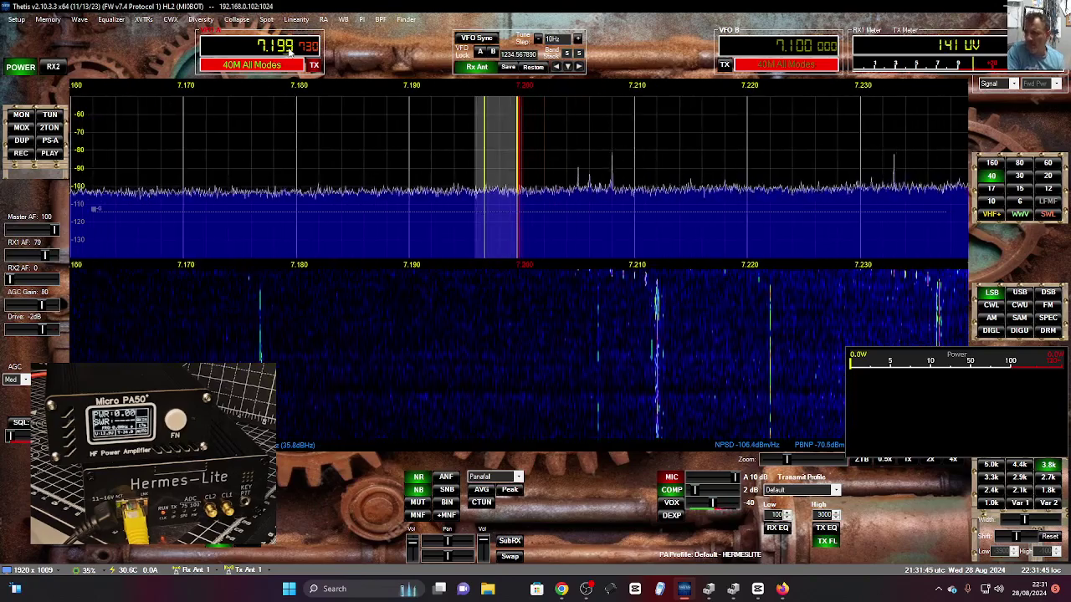
{"action": "scroll", "coordinate": [290, 51], "scroll_direction": "up", "scroll_amount": 3}
{"action": "scroll", "coordinate": [290, 51], "scroll_direction": "down", "scroll_amount": 11}
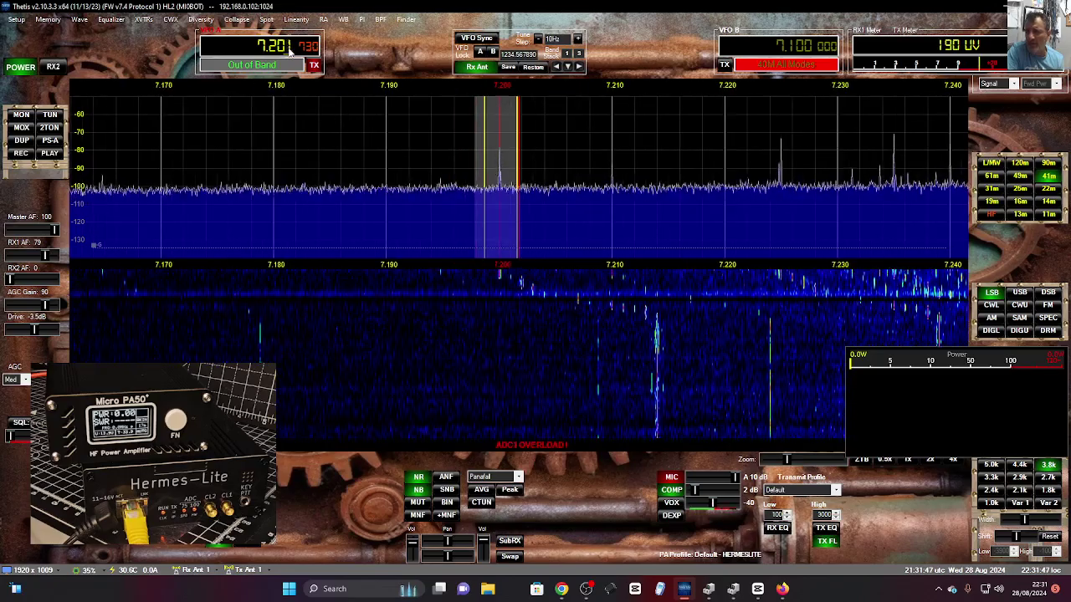
{"action": "scroll", "coordinate": [290, 51], "scroll_direction": "down", "scroll_amount": 20}
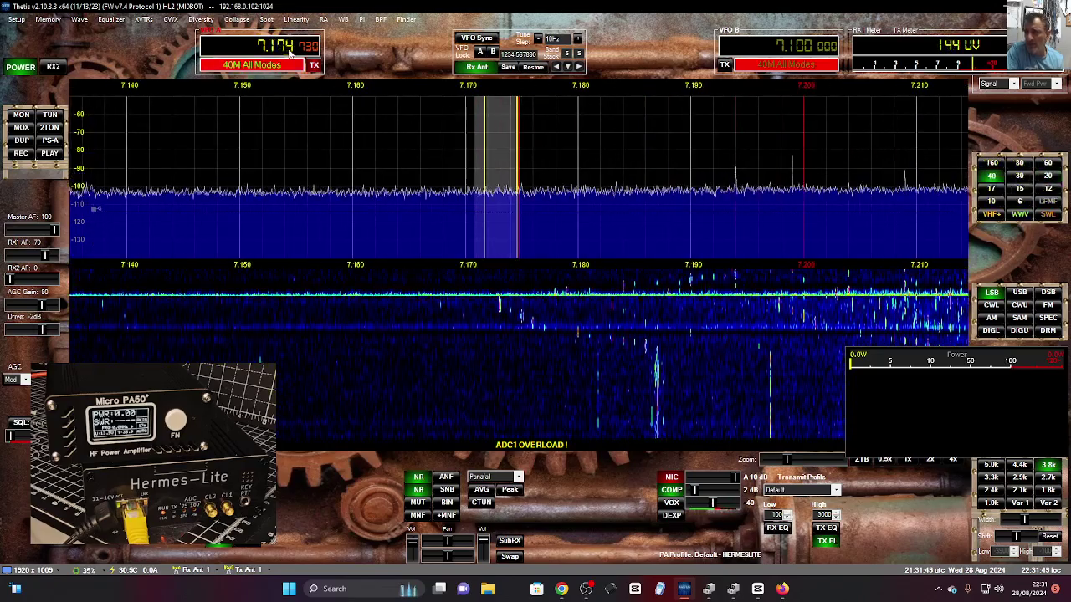
{"action": "scroll", "coordinate": [289, 51], "scroll_direction": "down", "scroll_amount": 10}
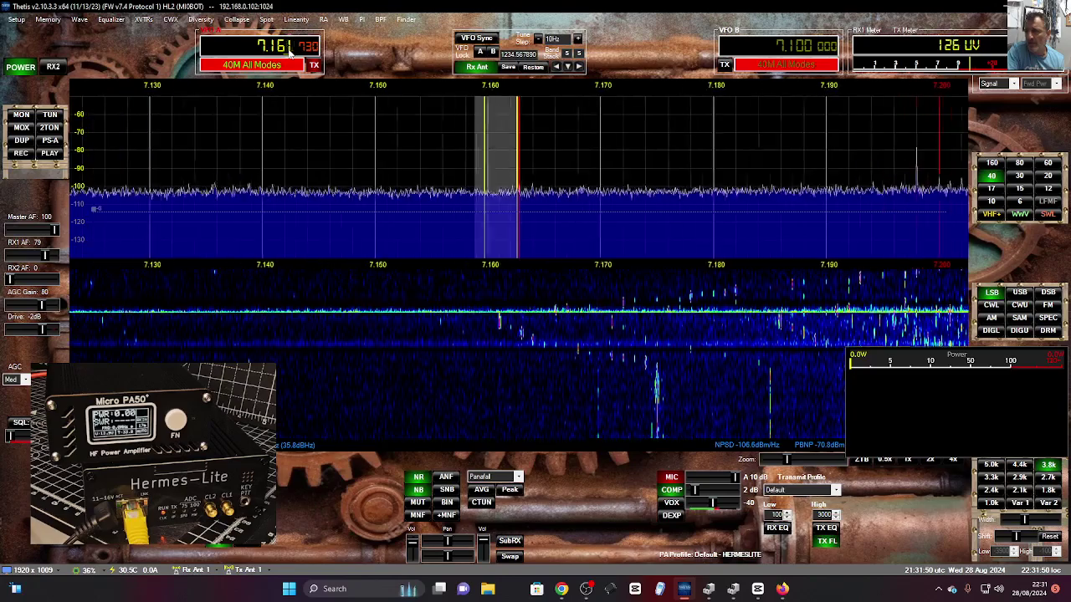
Switch to the 20 m band in USB mode and tune VFO A to 14.304380 MHz
{"action": "left_click", "coordinate": [1048, 176]}
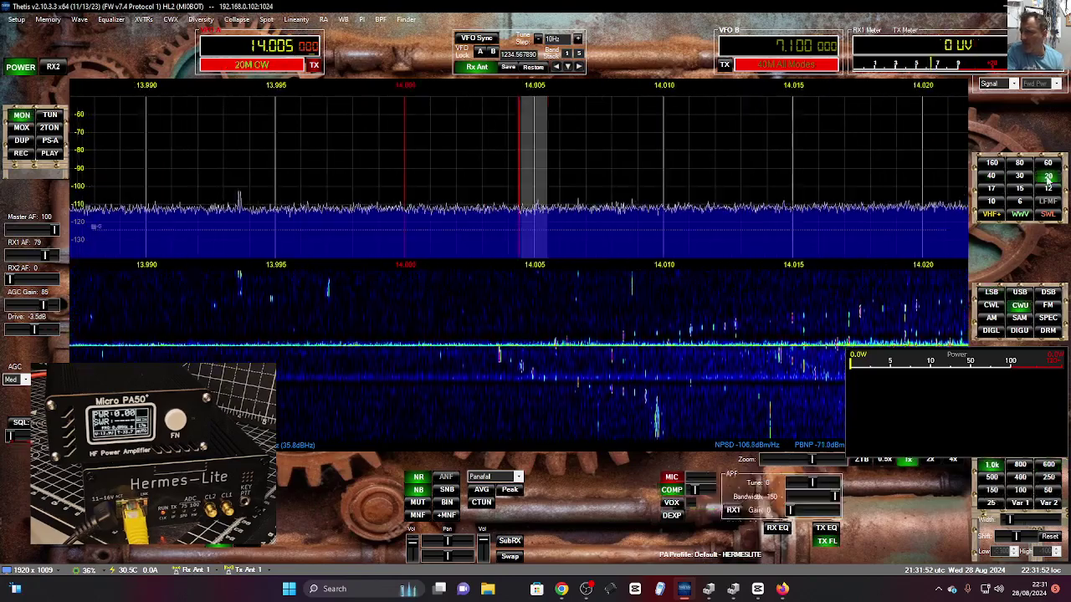
{"action": "left_click", "coordinate": [1020, 293]}
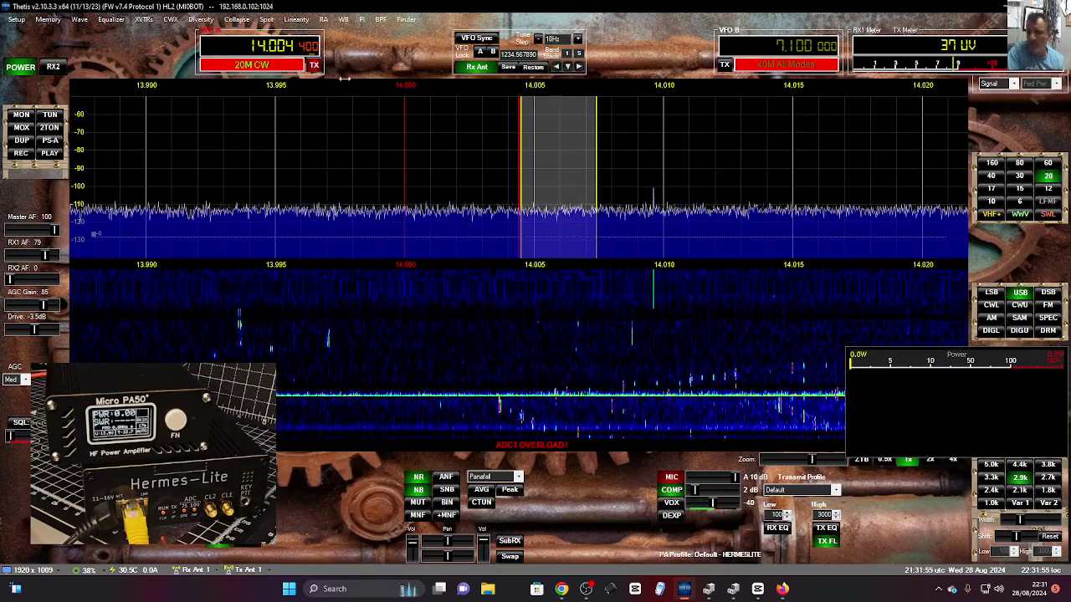
{"action": "scroll", "coordinate": [269, 48], "scroll_direction": "up", "scroll_amount": 2}
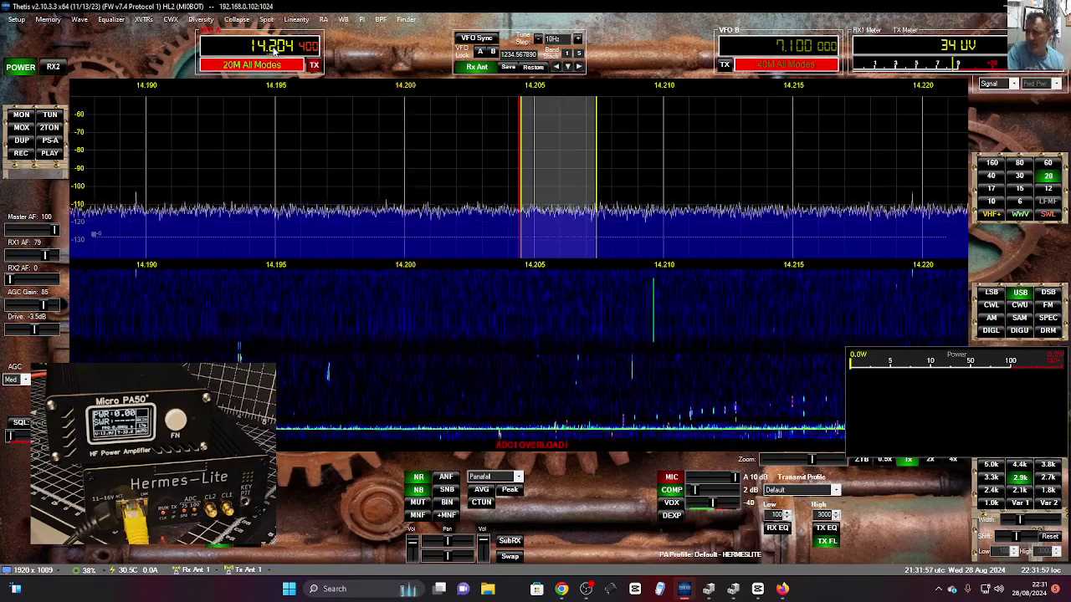
{"action": "scroll", "coordinate": [273, 49], "scroll_direction": "up", "scroll_amount": 1}
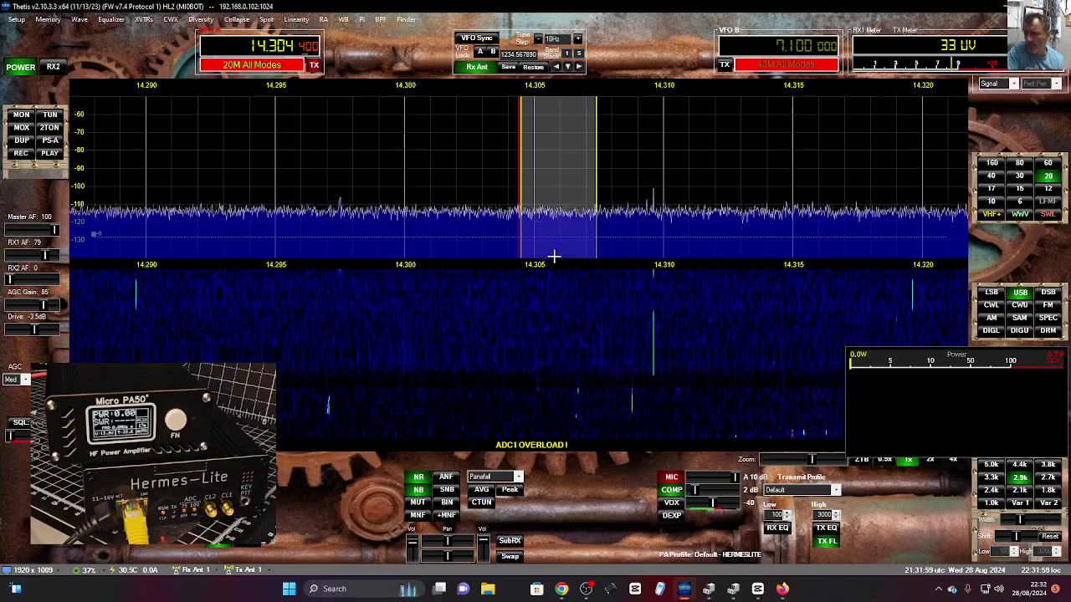
{"action": "scroll", "coordinate": [636, 303], "scroll_direction": "up", "scroll_amount": 2}
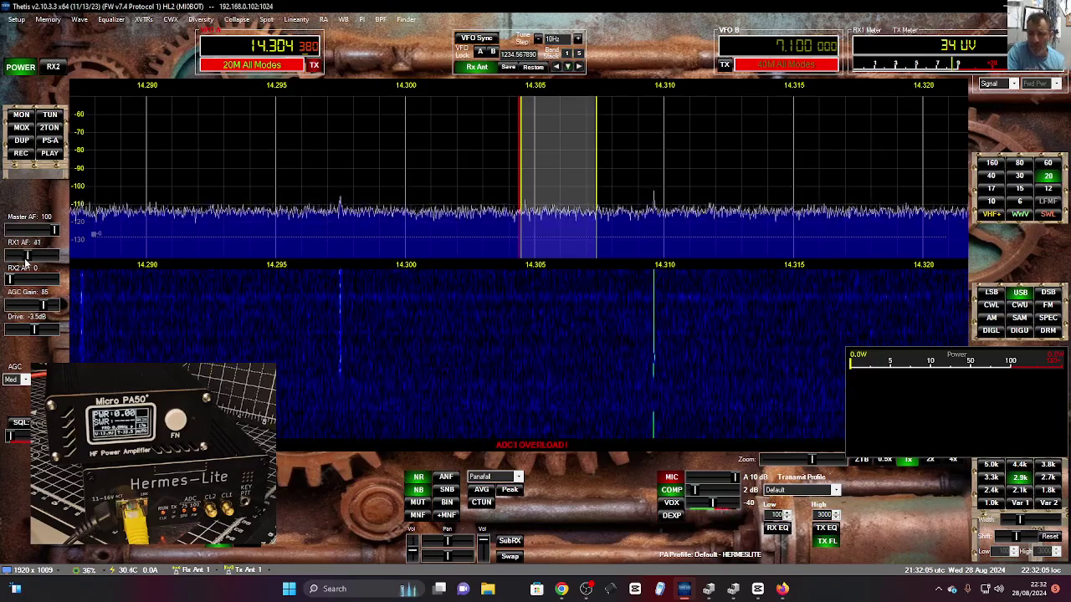
Lower the RX1 AF level to 15 and test-transmit tune carriers on 20 m with the drive at -6 dB and -7 dB
{"action": "left_click_drag", "start_coordinate": [45, 255], "coordinate": [16, 256]}
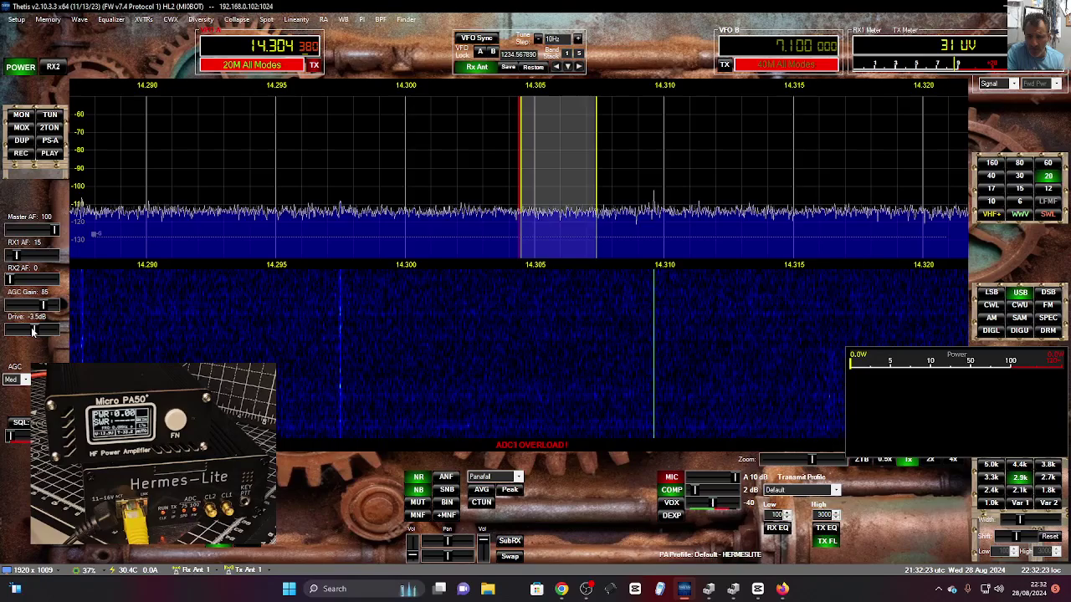
{"action": "left_click_drag", "start_coordinate": [30, 333], "coordinate": [22, 334]}
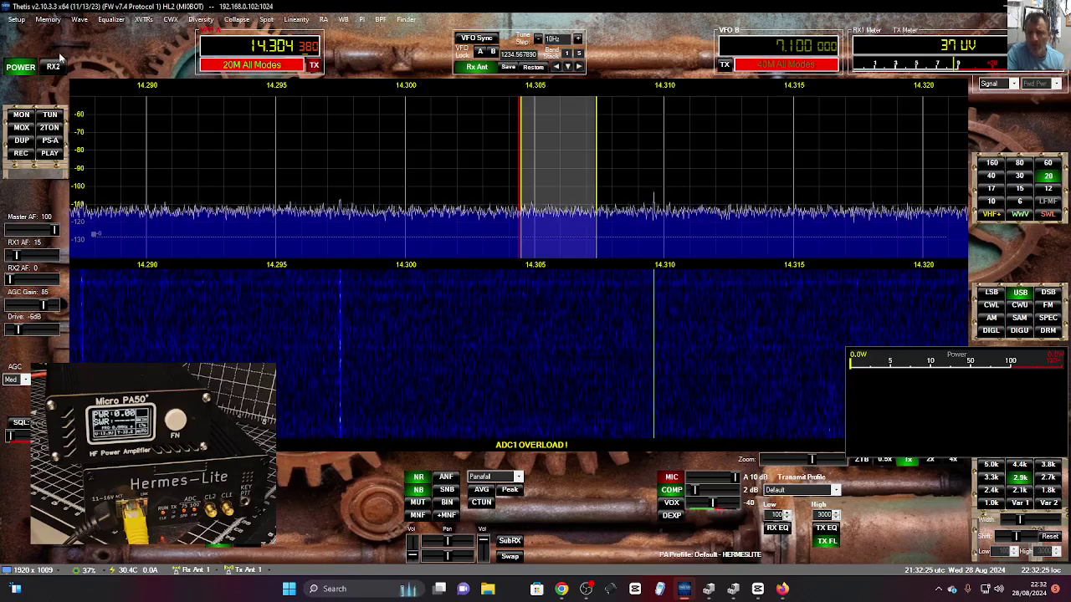
{"action": "left_click", "coordinate": [51, 115]}
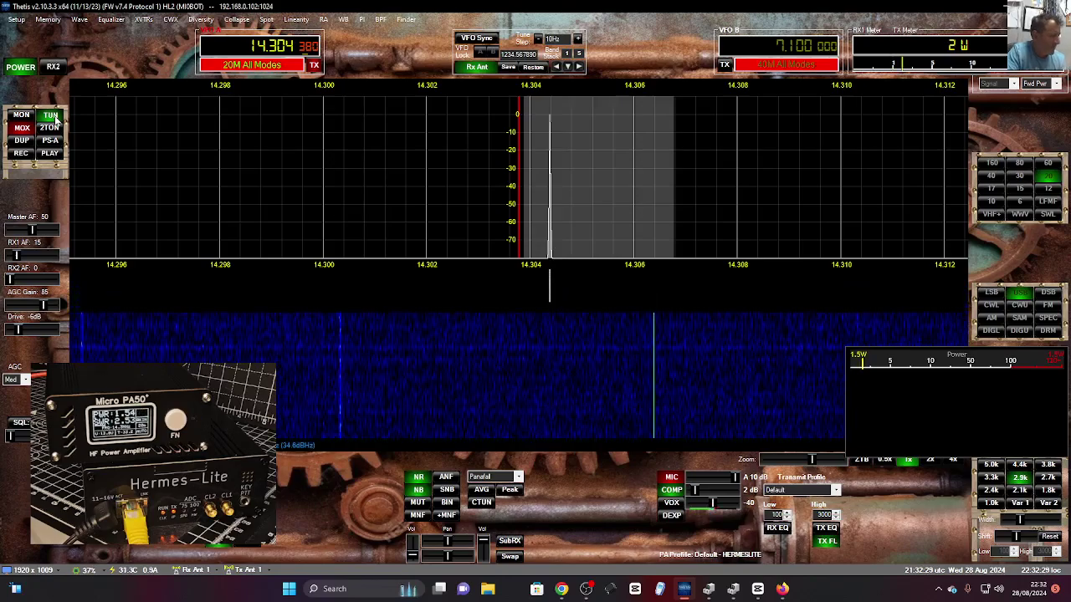
{"action": "left_click", "coordinate": [52, 116]}
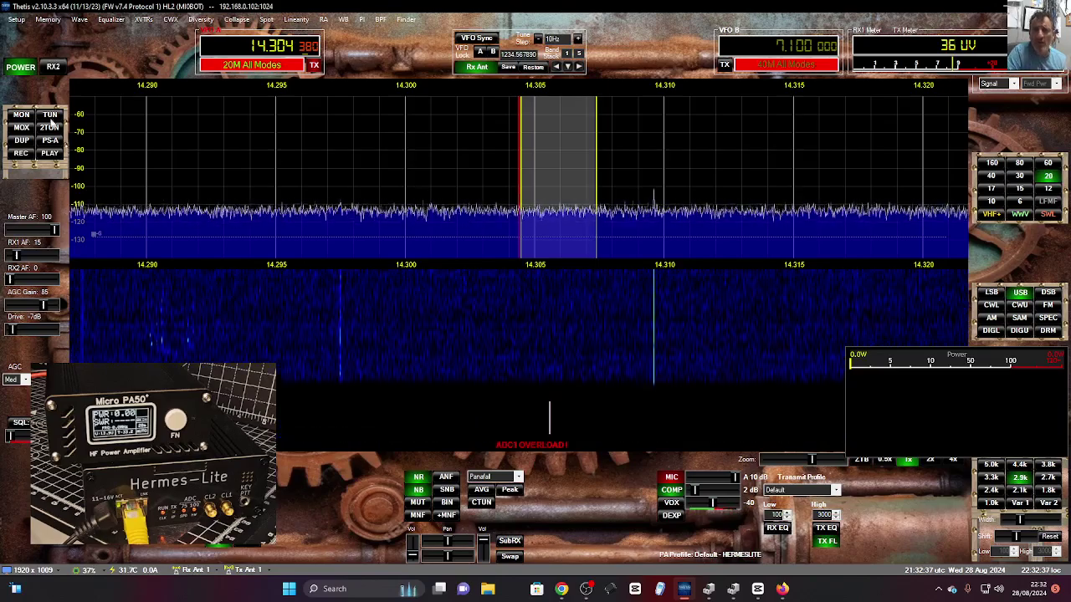
{"action": "left_click", "coordinate": [52, 117]}
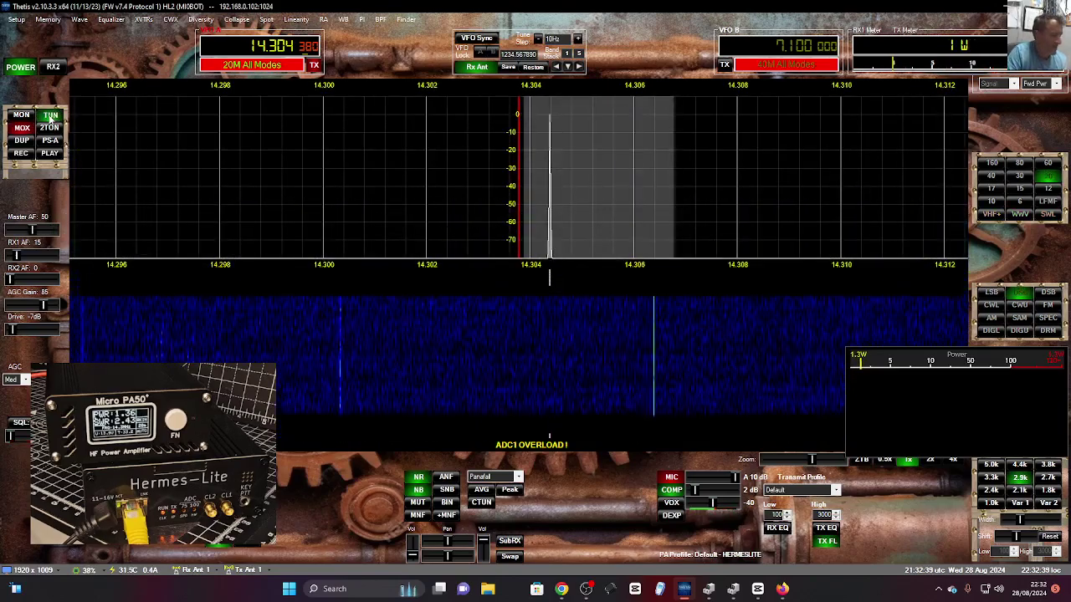
{"action": "left_click", "coordinate": [52, 116]}
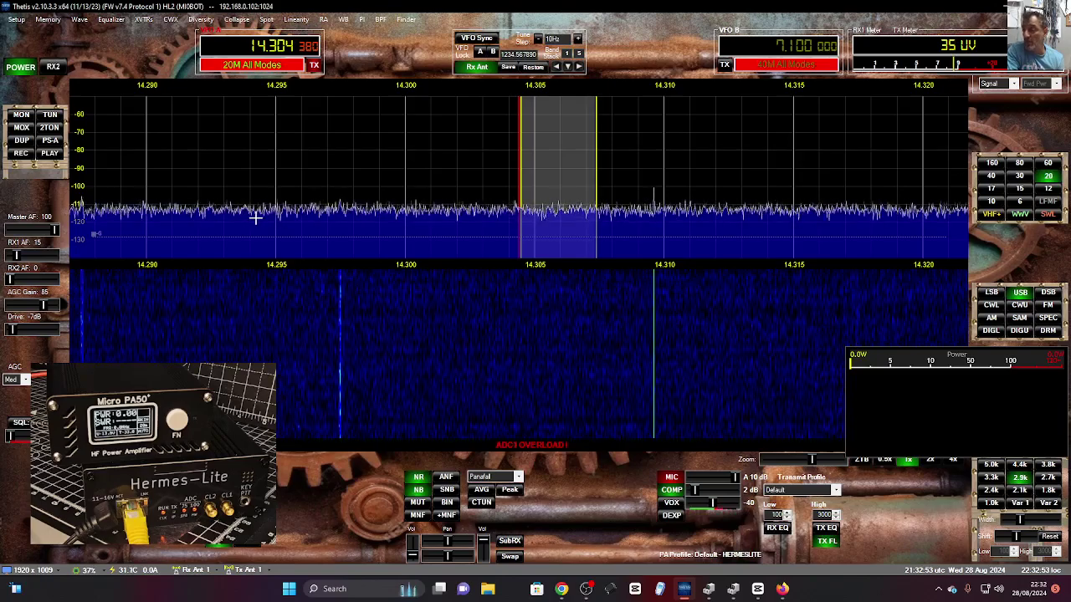
Review the general hardware and network settings and the audio settings in Setup
{"action": "left_click", "coordinate": [28, 22]}
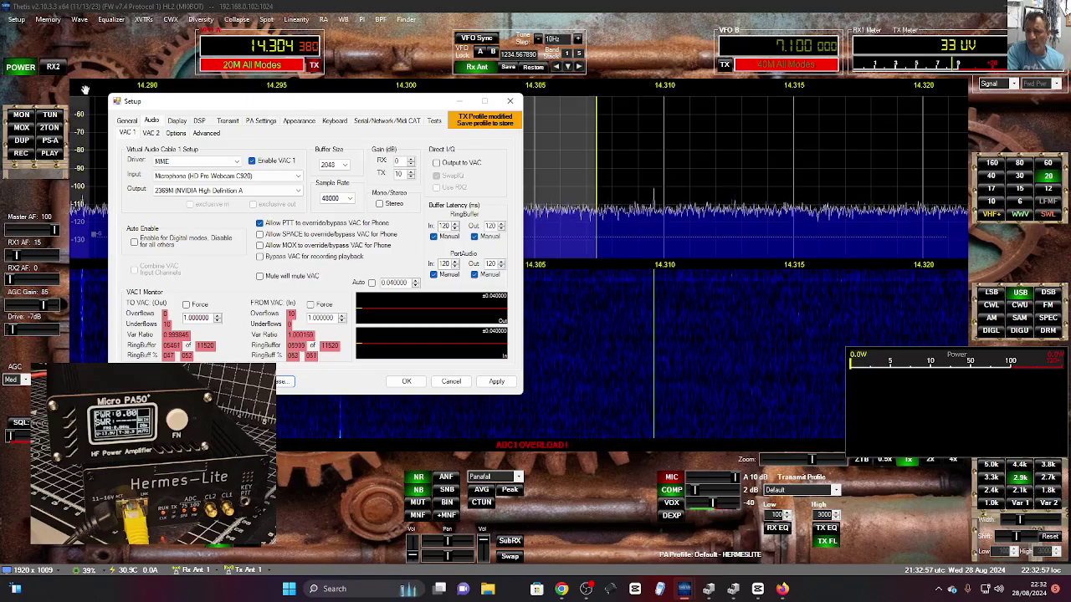
{"action": "left_click", "coordinate": [126, 121]}
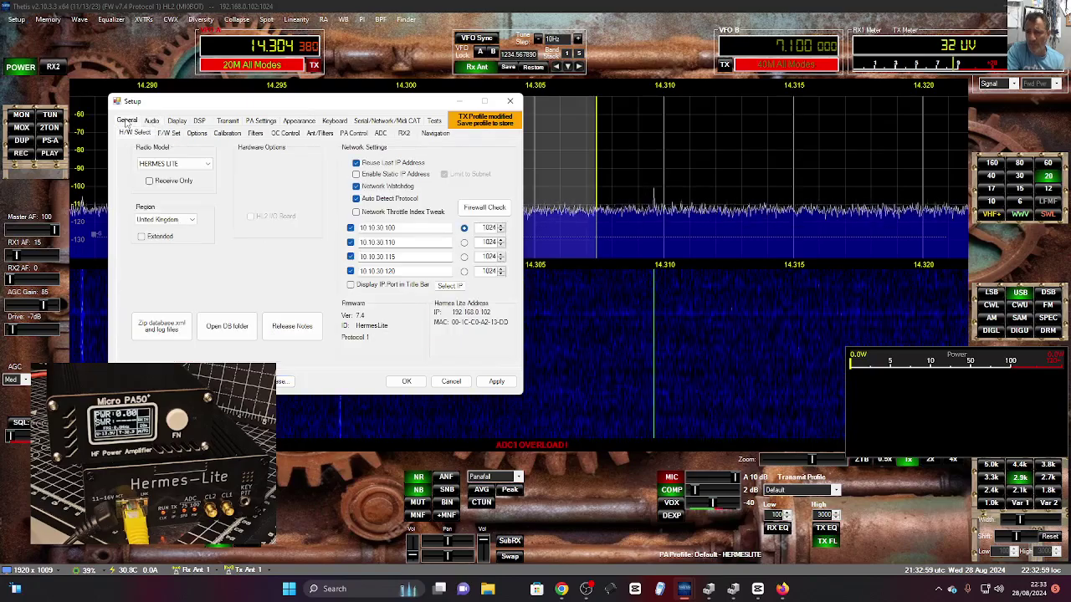
{"action": "left_click", "coordinate": [152, 121]}
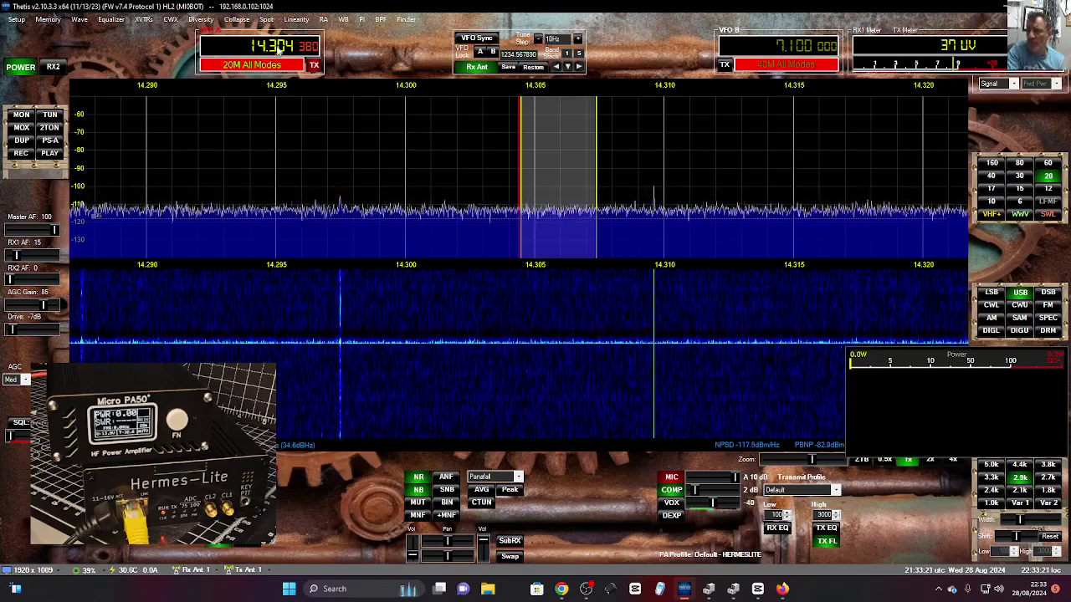
Tune VFO A to 14.276964 MHz on the 20 m band
{"action": "scroll", "coordinate": [747, 207], "scroll_direction": "down", "scroll_amount": 3}
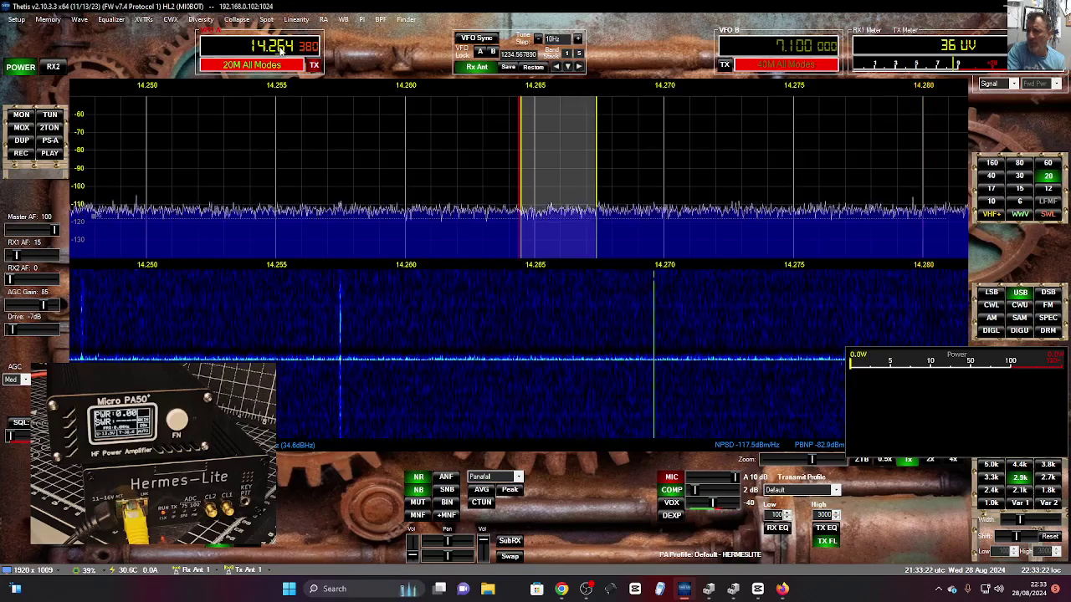
{"action": "left_click", "coordinate": [586, 205]}
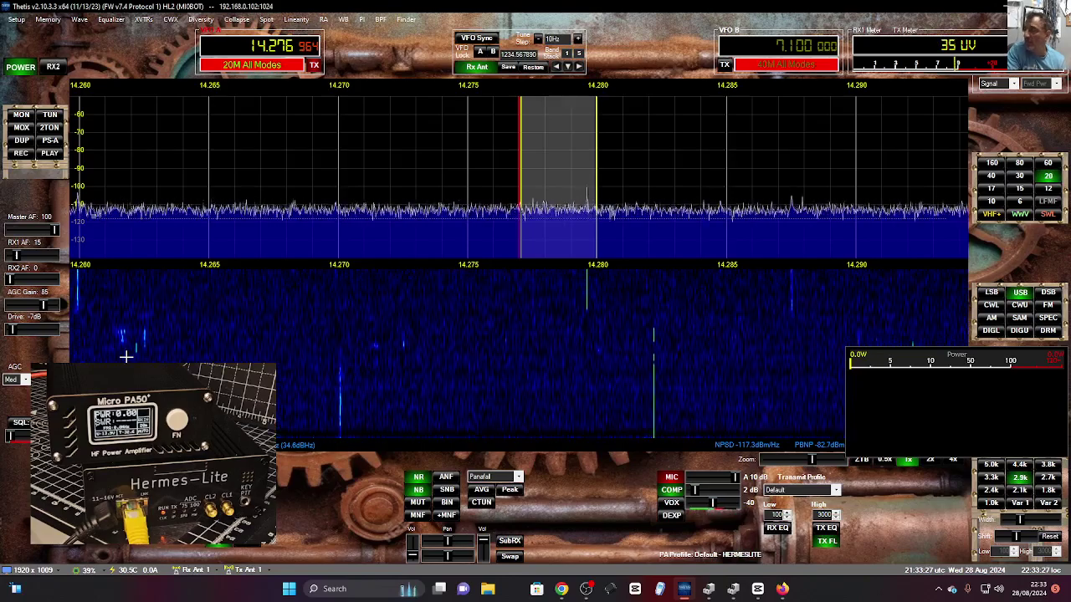
Try the IK3VIG Special and W1AEX Steam Punk skins in Setup, and apply the W1AEX Dark Metal skin
{"action": "left_click", "coordinate": [26, 22]}
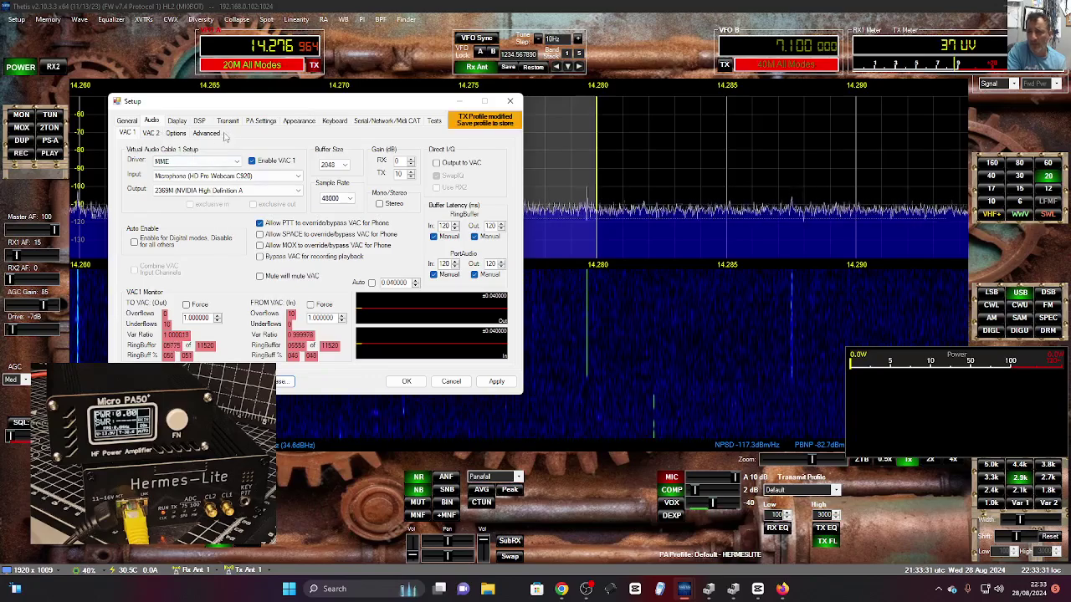
{"action": "left_click", "coordinate": [298, 122]}
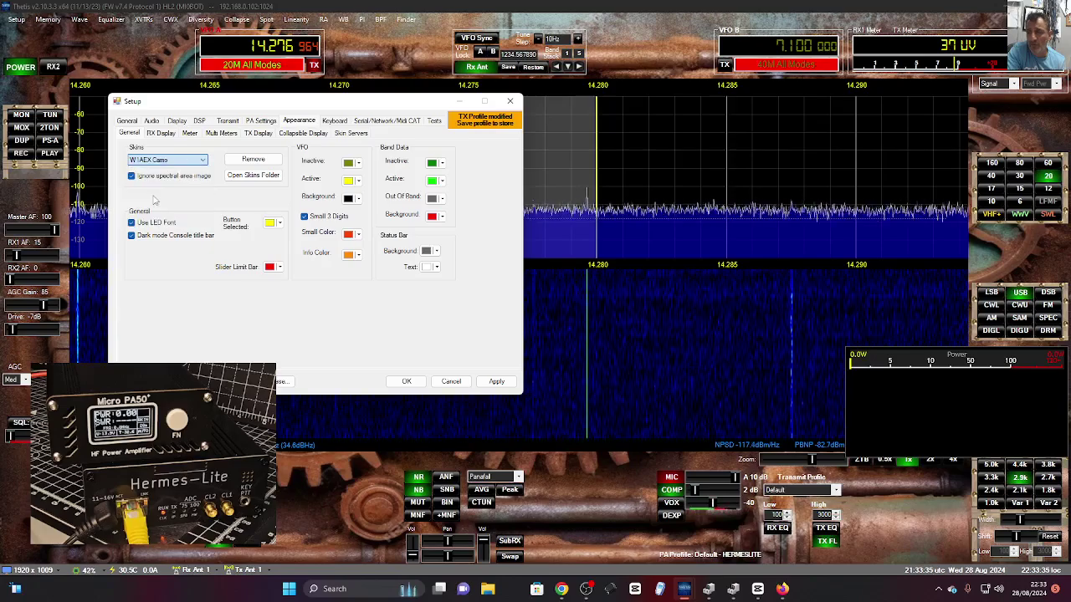
{"action": "left_click", "coordinate": [203, 161]}
{"action": "left_click", "coordinate": [164, 170]}
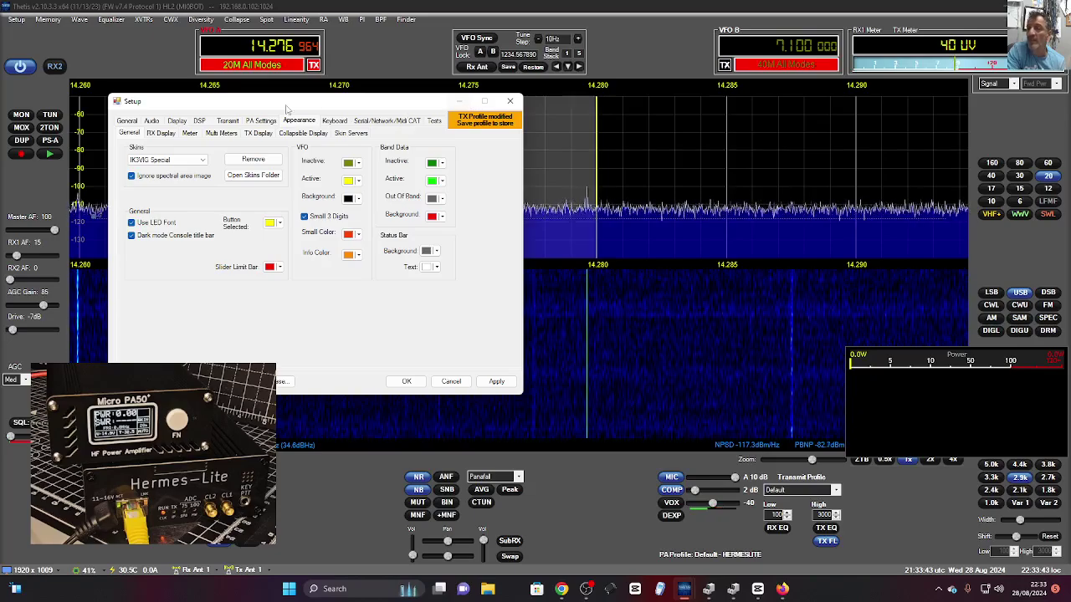
{"action": "left_click", "coordinate": [203, 160]}
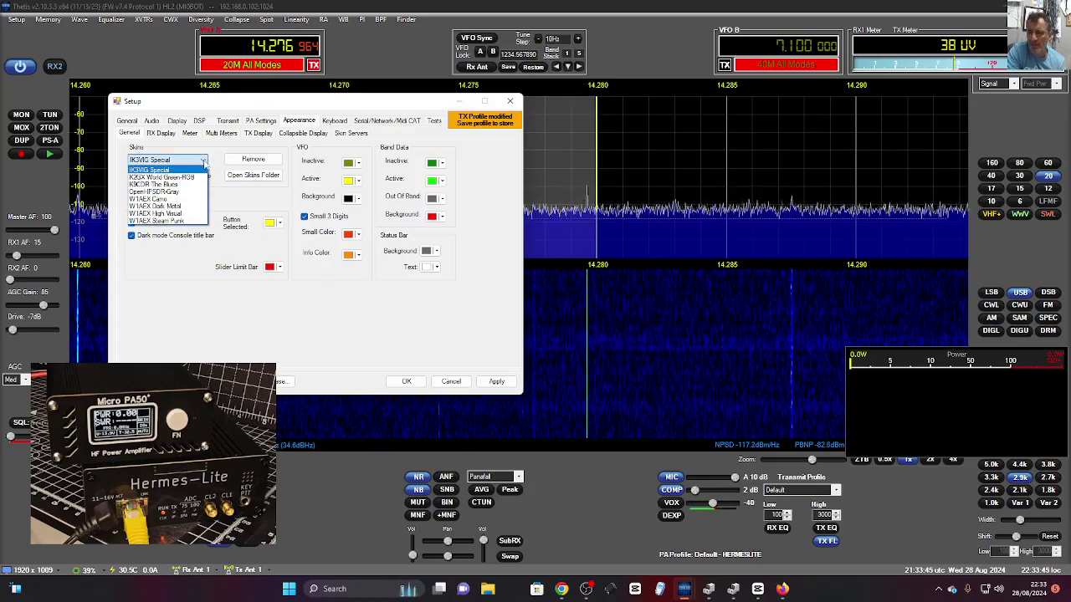
{"action": "left_click", "coordinate": [186, 221]}
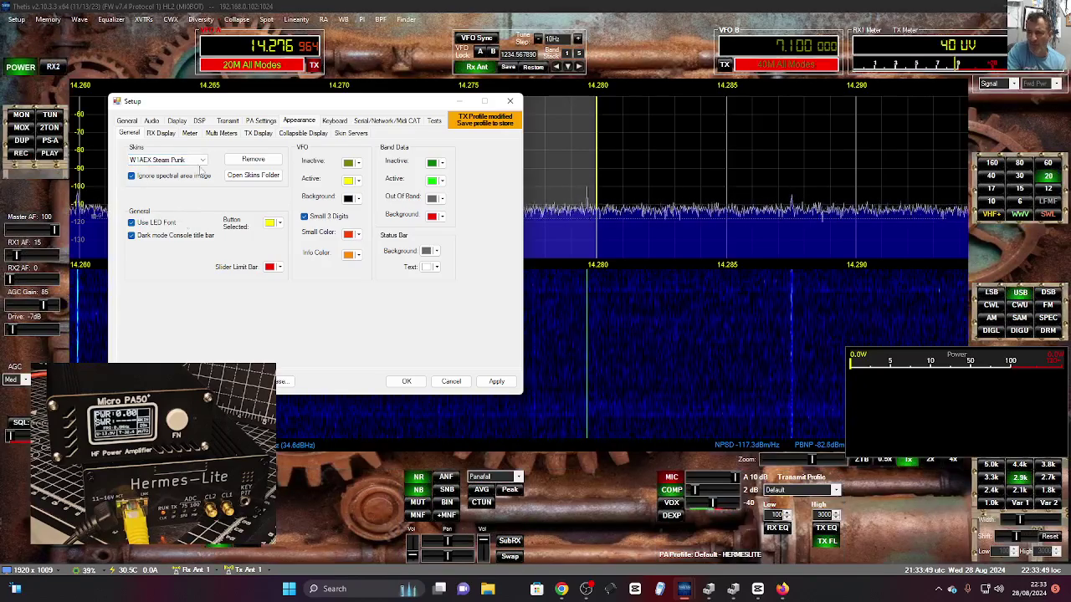
{"action": "left_click", "coordinate": [203, 161]}
{"action": "left_click", "coordinate": [155, 206]}
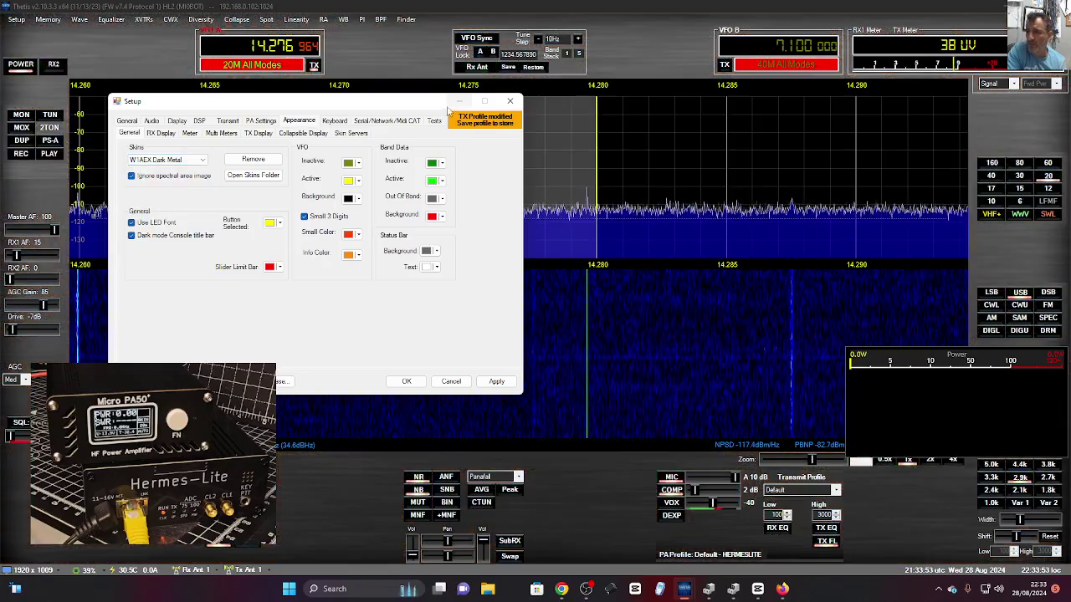
{"action": "left_click", "coordinate": [459, 101]}
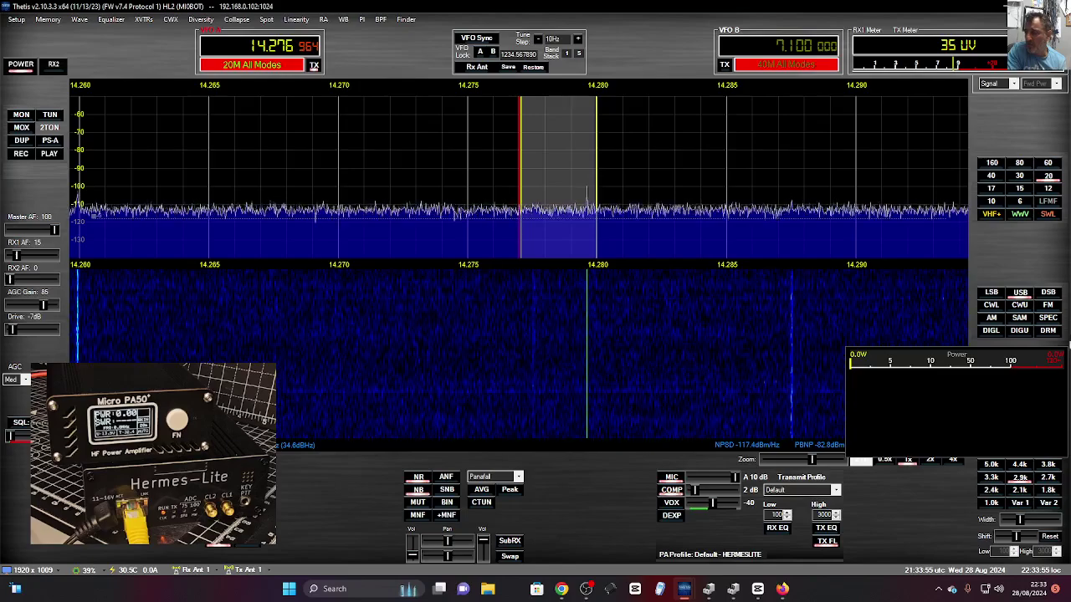
Move the RX1 power meter container over the spectrum display and add the Anan Multi Meter to Container 1
{"action": "left_click_drag", "start_coordinate": [999, 352], "coordinate": [877, 168]}
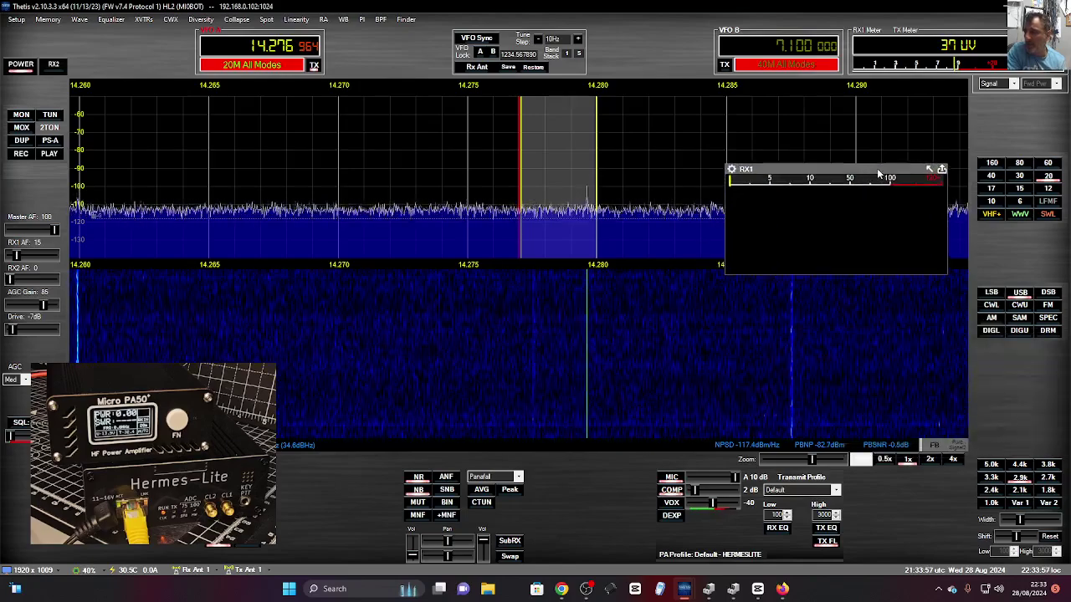
{"action": "left_click", "coordinate": [20, 20]}
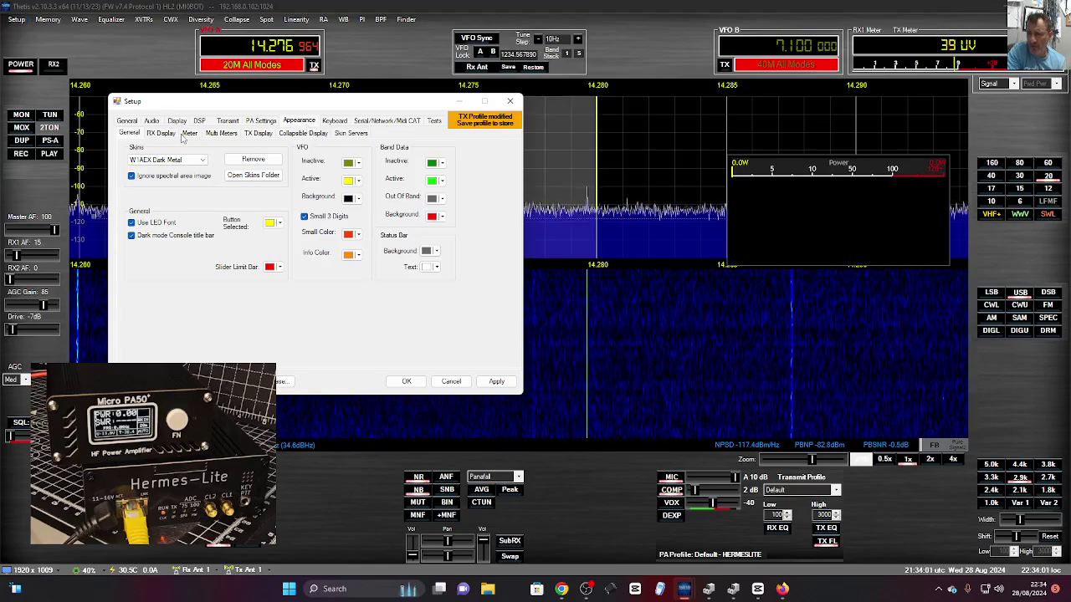
{"action": "left_click", "coordinate": [222, 133]}
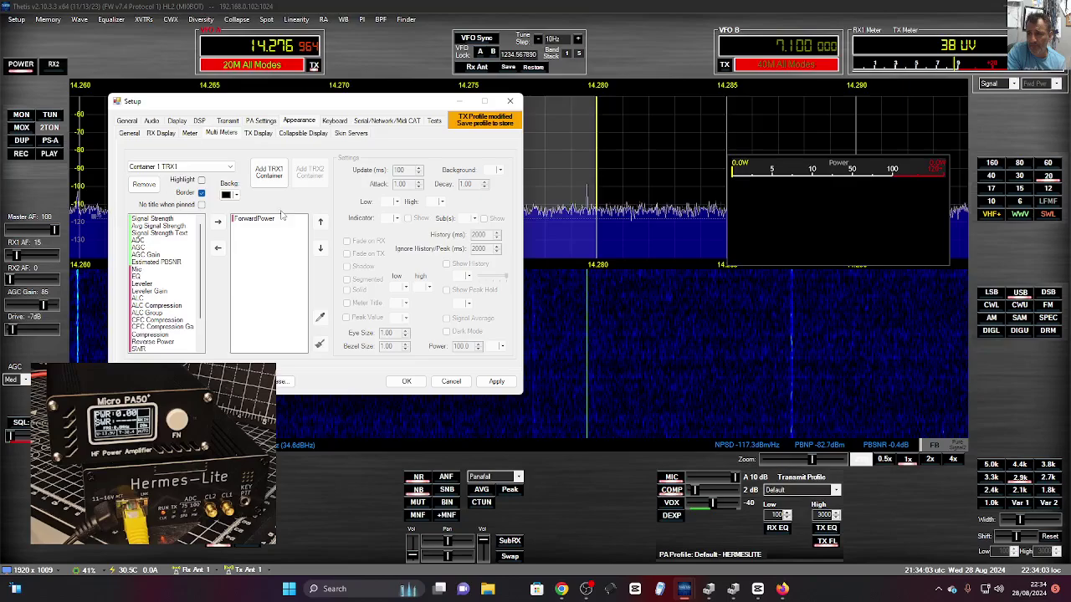
{"action": "left_click_drag", "start_coordinate": [199, 264], "coordinate": [199, 305]}
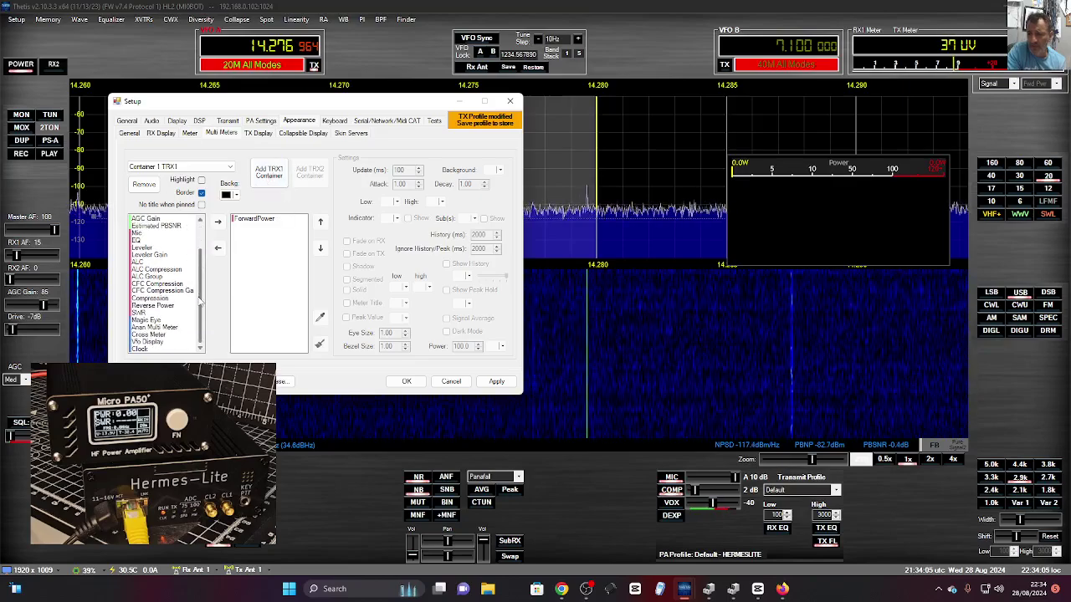
{"action": "left_click", "coordinate": [152, 329]}
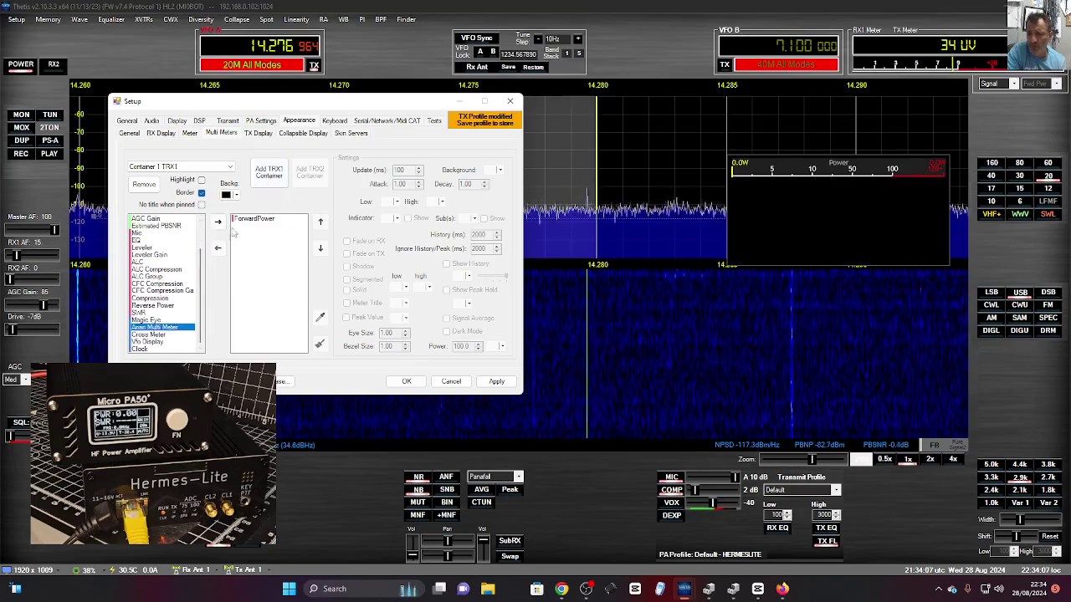
{"action": "left_click", "coordinate": [218, 221]}
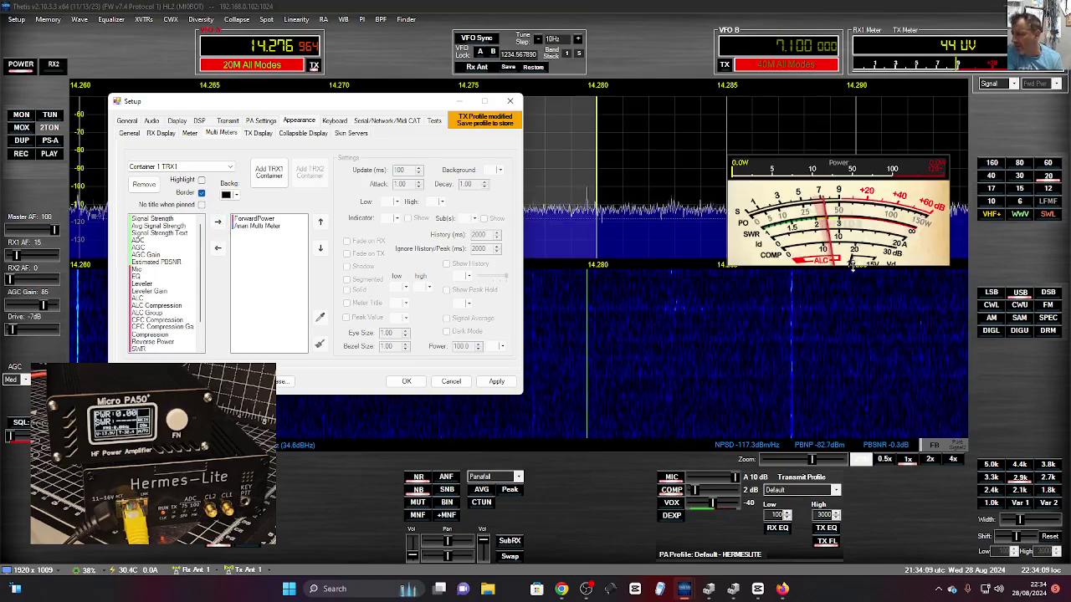
Reposition the meter container nearer the middle of the spectrum display and try to enlarge it, minimizing Setup
{"action": "left_click_drag", "start_coordinate": [855, 265], "coordinate": [862, 272]}
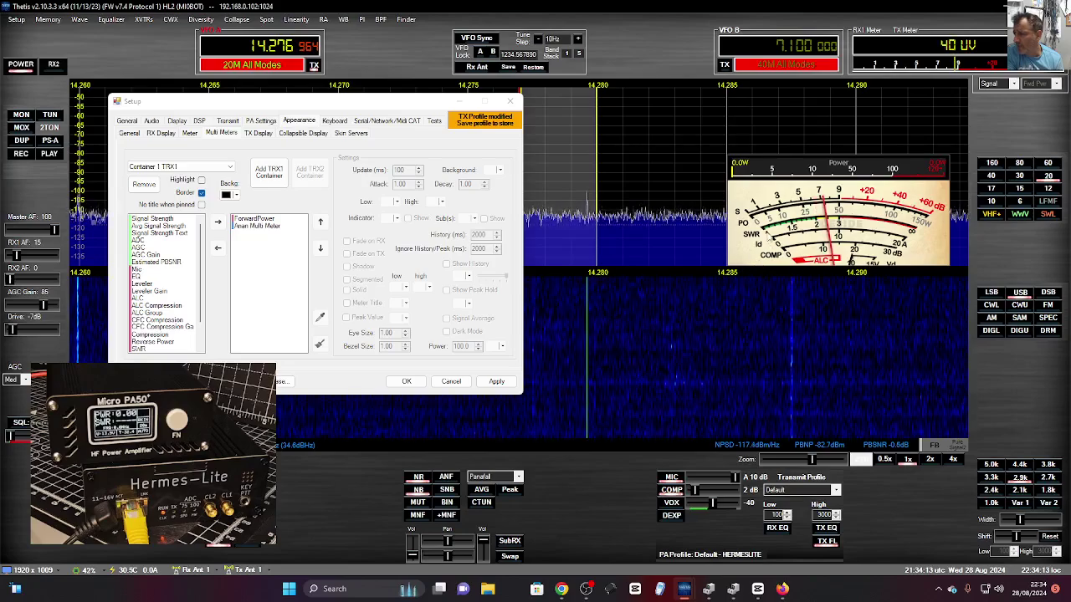
{"action": "left_click_drag", "start_coordinate": [801, 170], "coordinate": [750, 165]}
{"action": "left_click", "coordinate": [458, 102]}
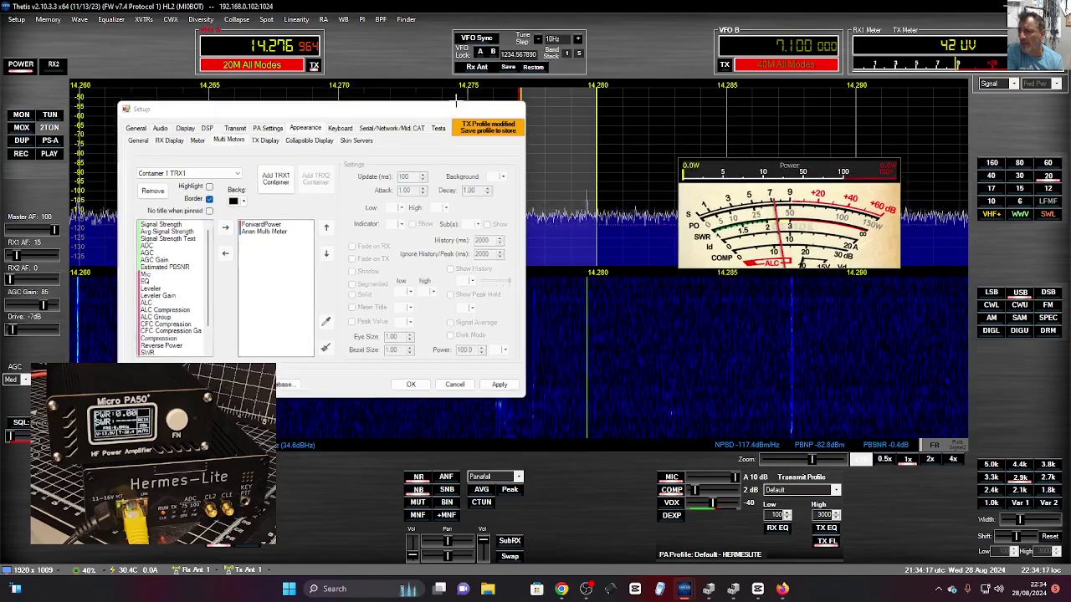
{"action": "mouse_move", "coordinate": [777, 168]}
{"action": "left_click_drag", "start_coordinate": [776, 168], "coordinate": [717, 135]}
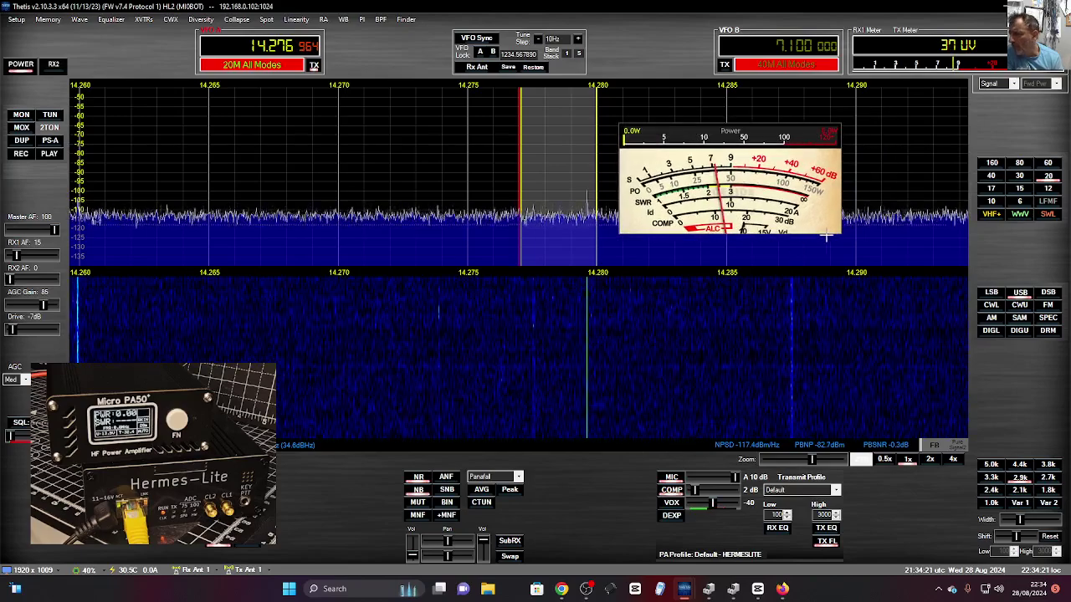
{"action": "left_click_drag", "start_coordinate": [842, 237], "coordinate": [816, 236]}
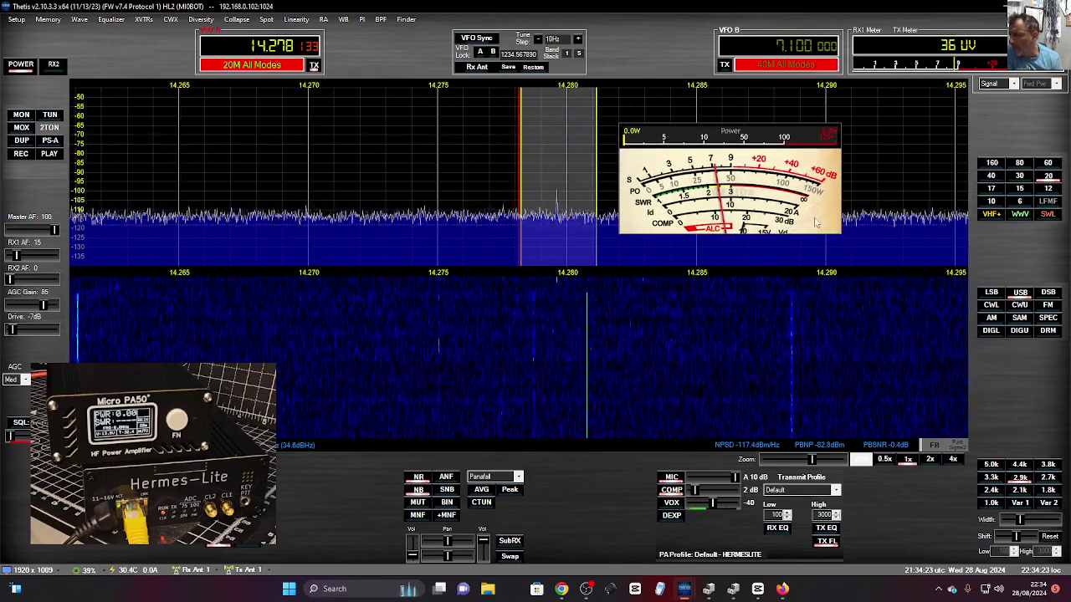
Check the RX1 meter container's Multi Meters settings and close Setup
{"action": "mouse_move", "coordinate": [821, 128]}
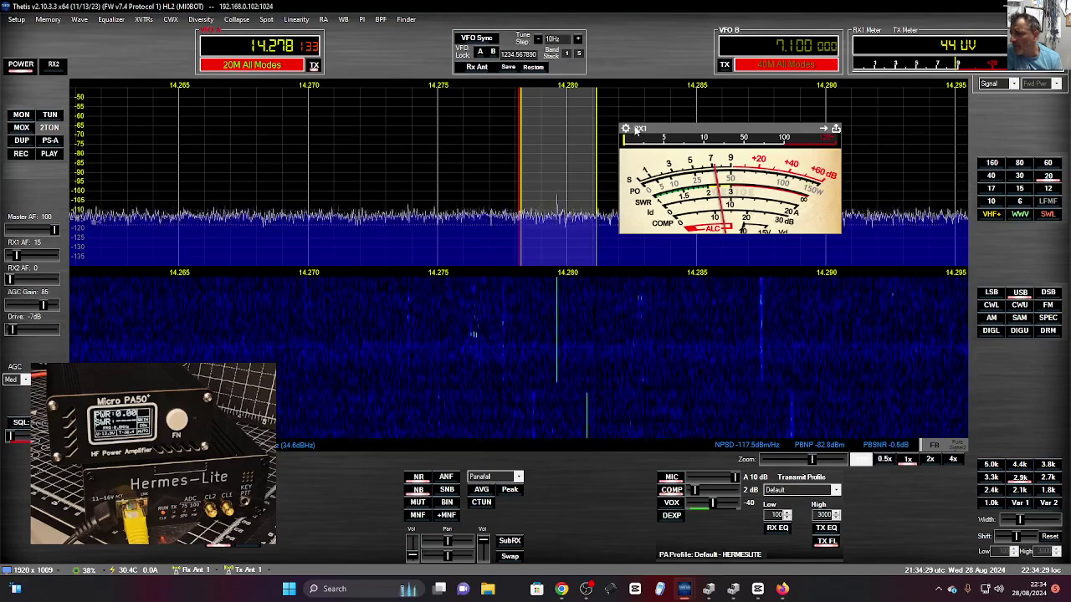
{"action": "left_click", "coordinate": [626, 129]}
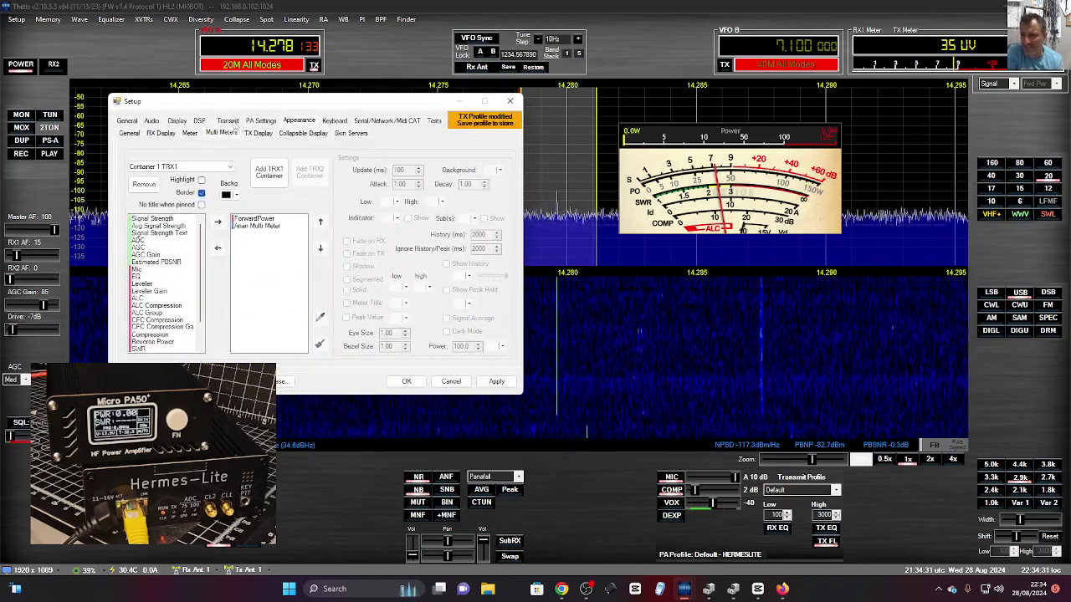
{"action": "left_click", "coordinate": [513, 101]}
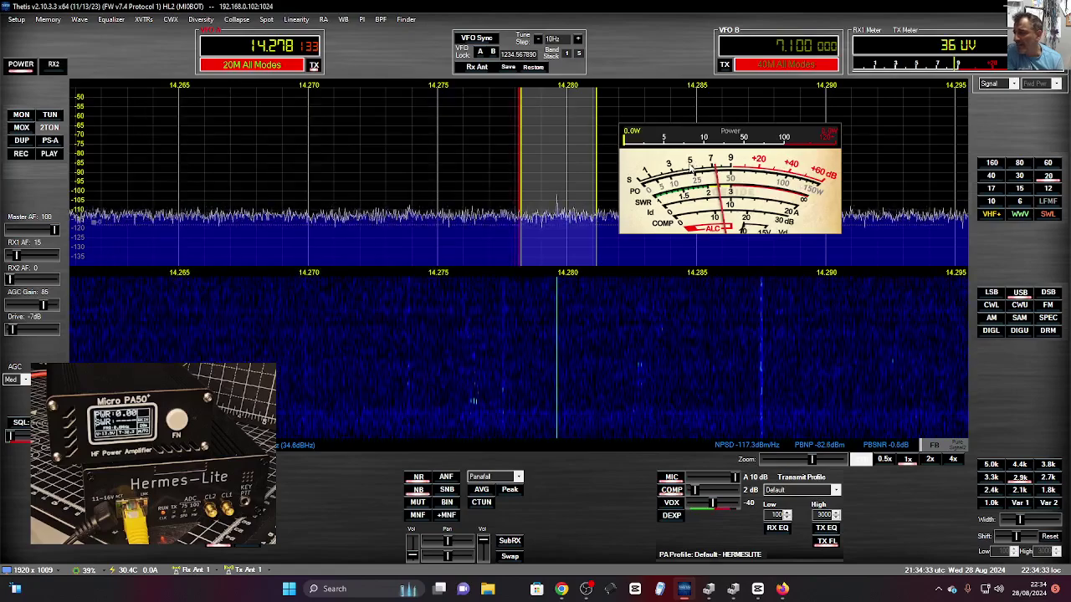
Test-transmit a brief tune carrier on 20 m at -7 dB drive to check the new meter
{"action": "left_click", "coordinate": [50, 116]}
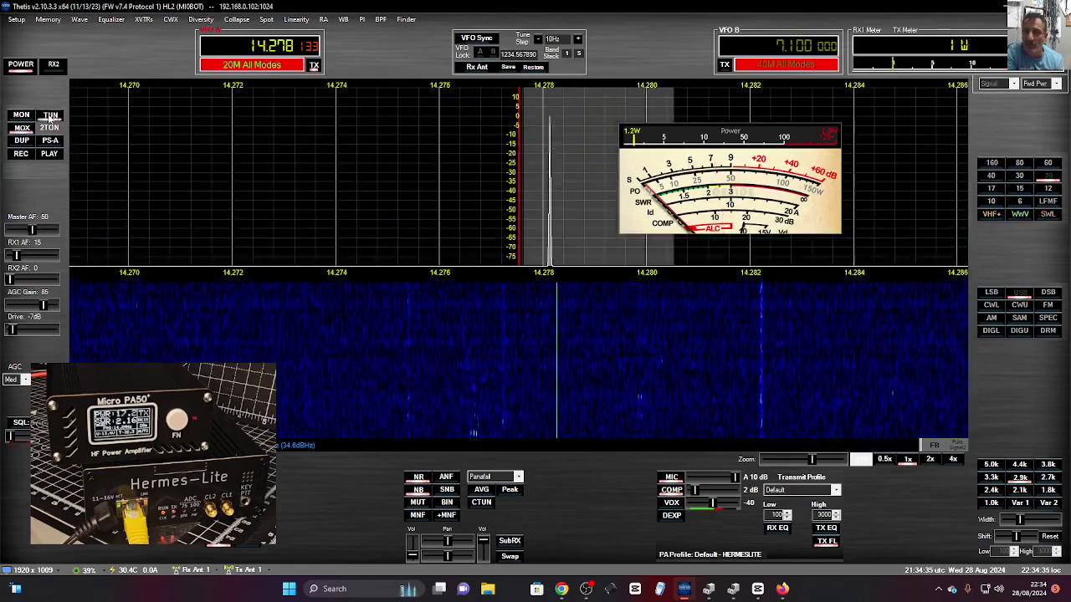
{"action": "left_click", "coordinate": [51, 116]}
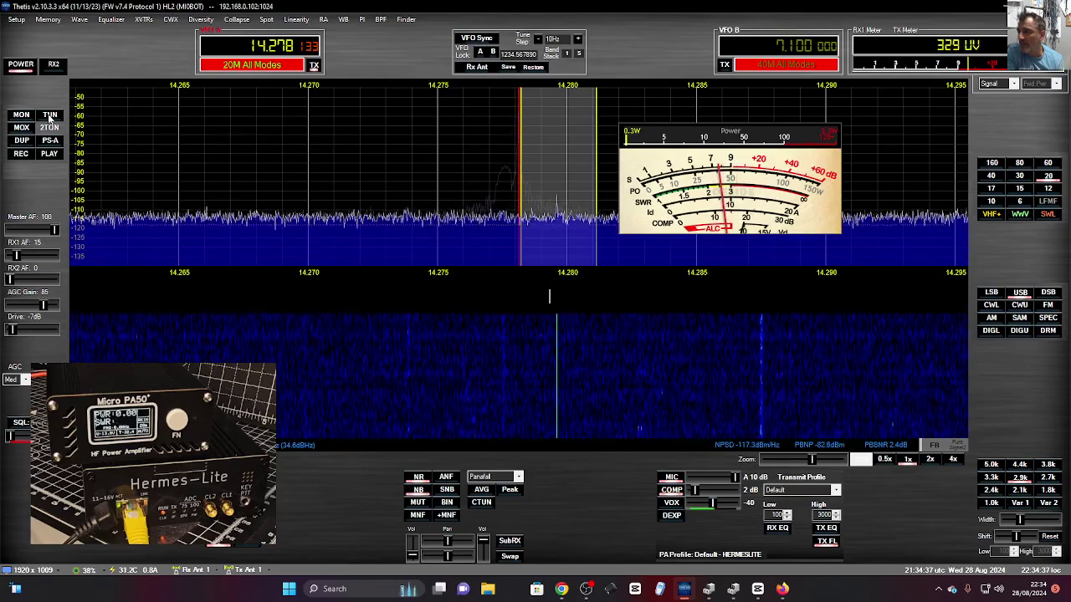